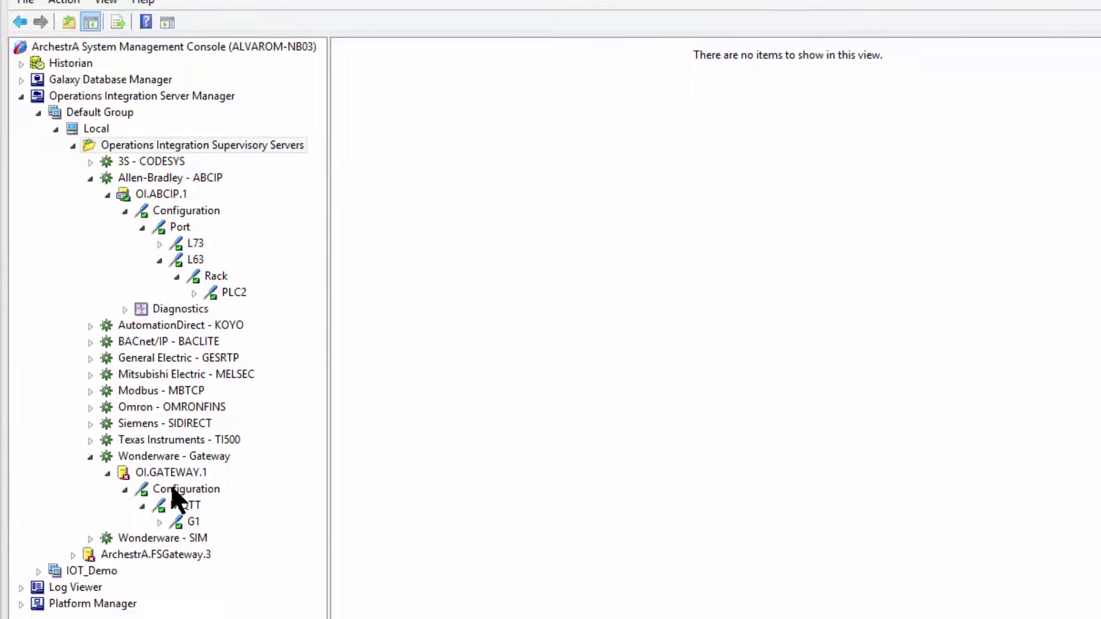
Step: Validate the MQTT broker MQTT.IOT.wonderware.com on port 1883 and accept the successful test
{"action": "left_click", "coordinate": [189, 476]}
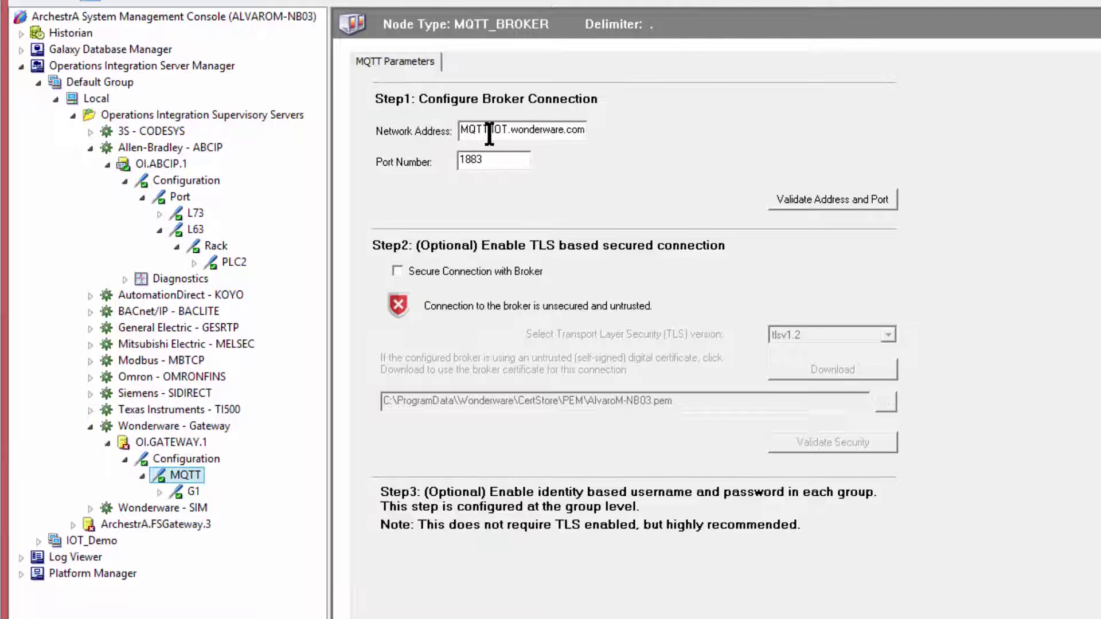
{"action": "left_click", "coordinate": [818, 199]}
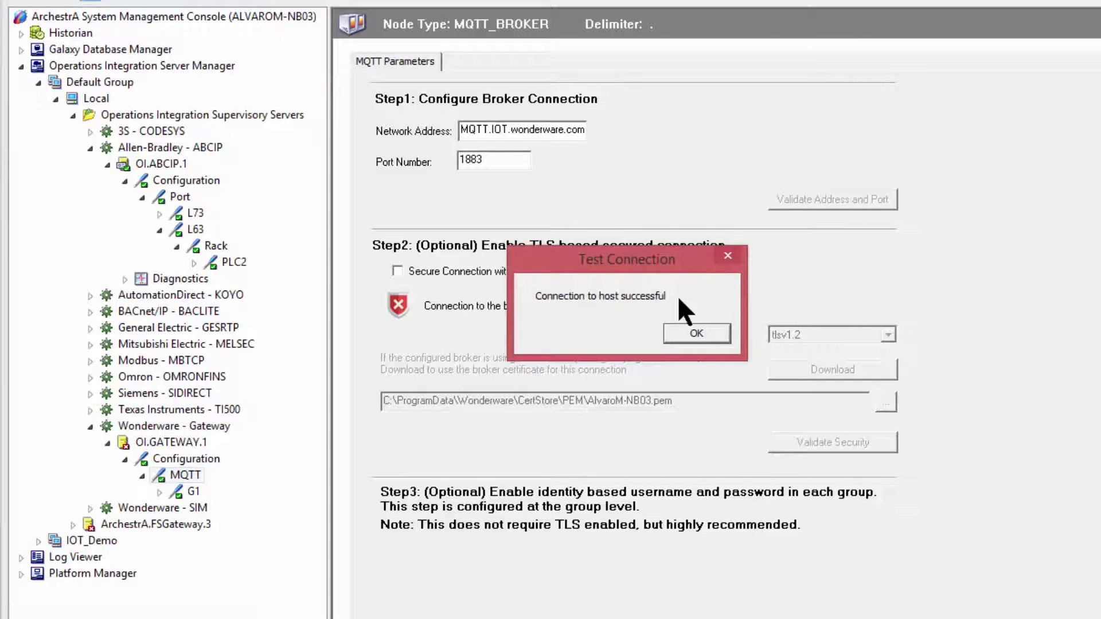
{"action": "left_click", "coordinate": [688, 331]}
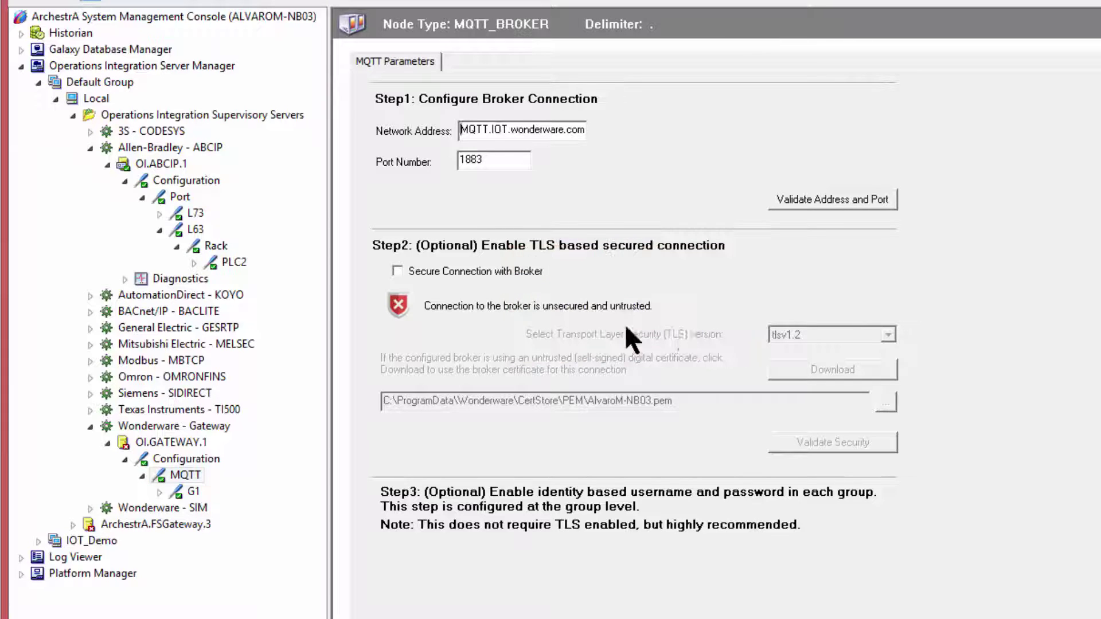
Step: Add a new OPC connection under Configuration named PLC_To_MQTT
{"action": "left_click", "coordinate": [174, 459]}
{"action": "right_click", "coordinate": [177, 462]}
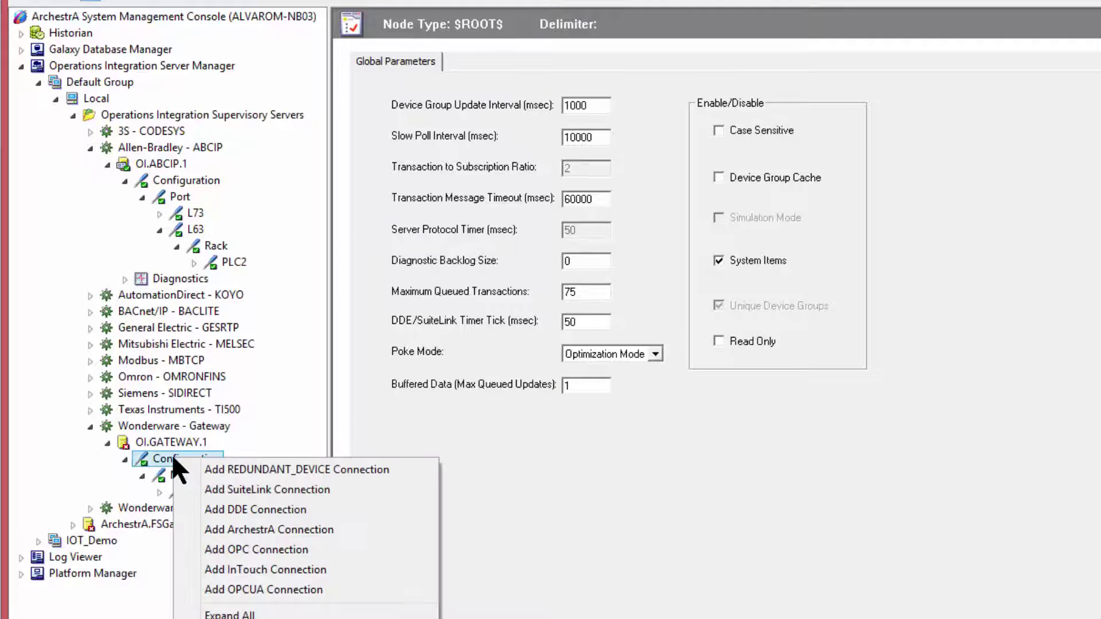
{"action": "left_click", "coordinate": [240, 550]}
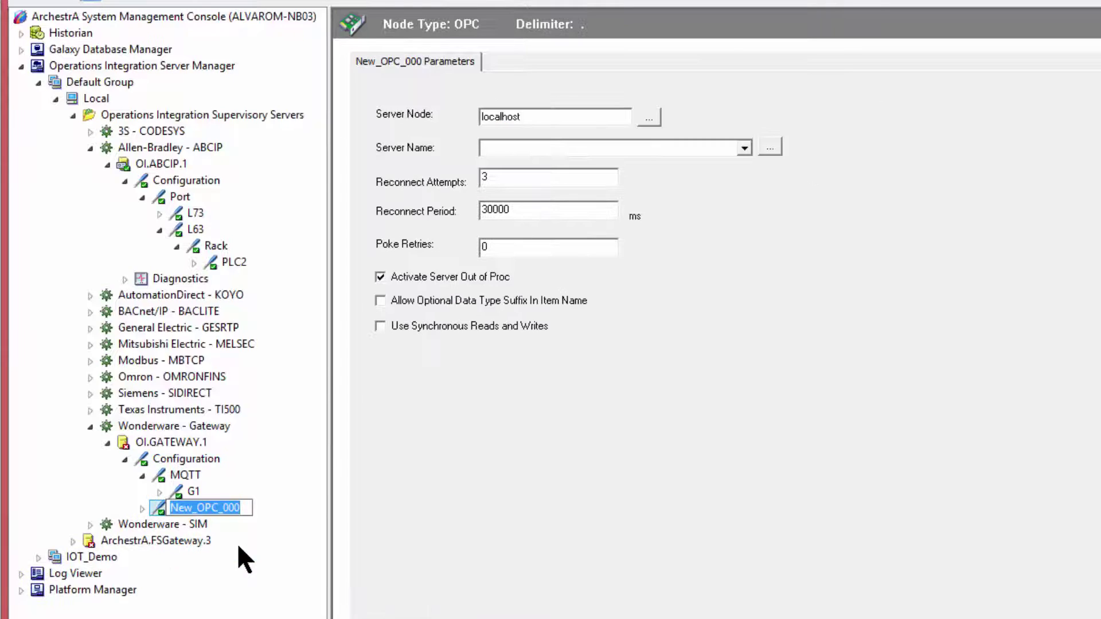
{"action": "type", "text": "PLC_"}
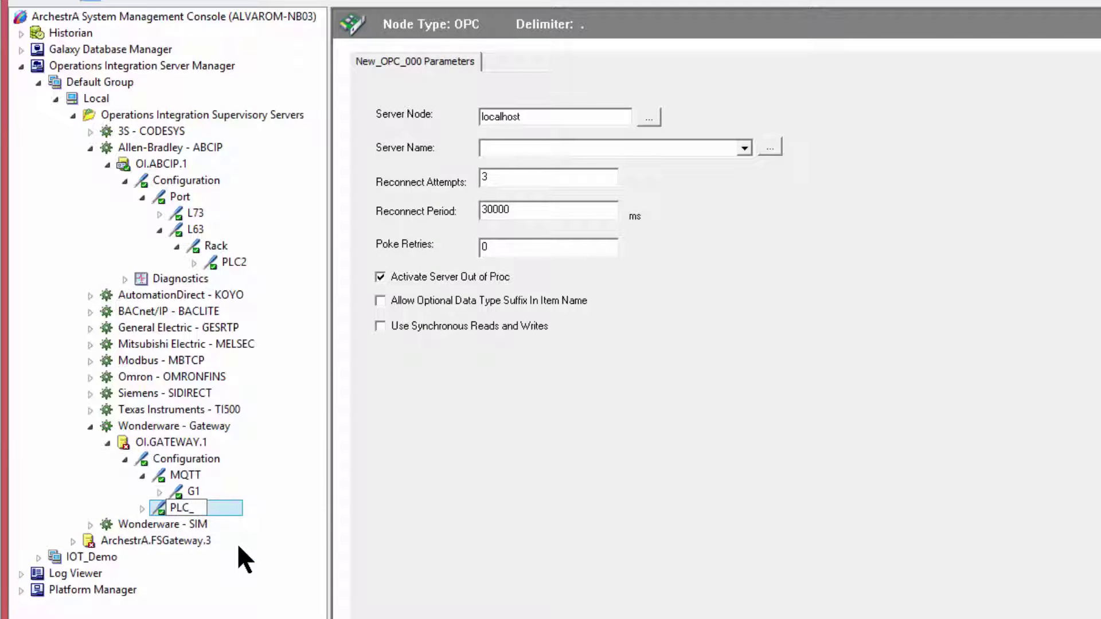
{"action": "type", "text": "To_MQTT"}
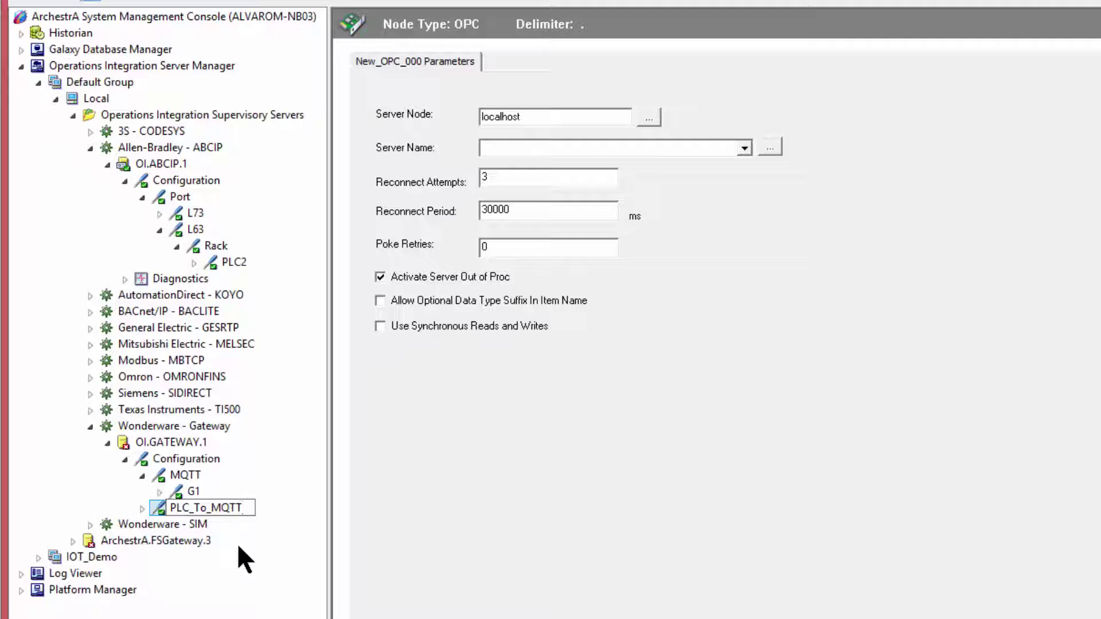
{"action": "key", "text": "Return"}
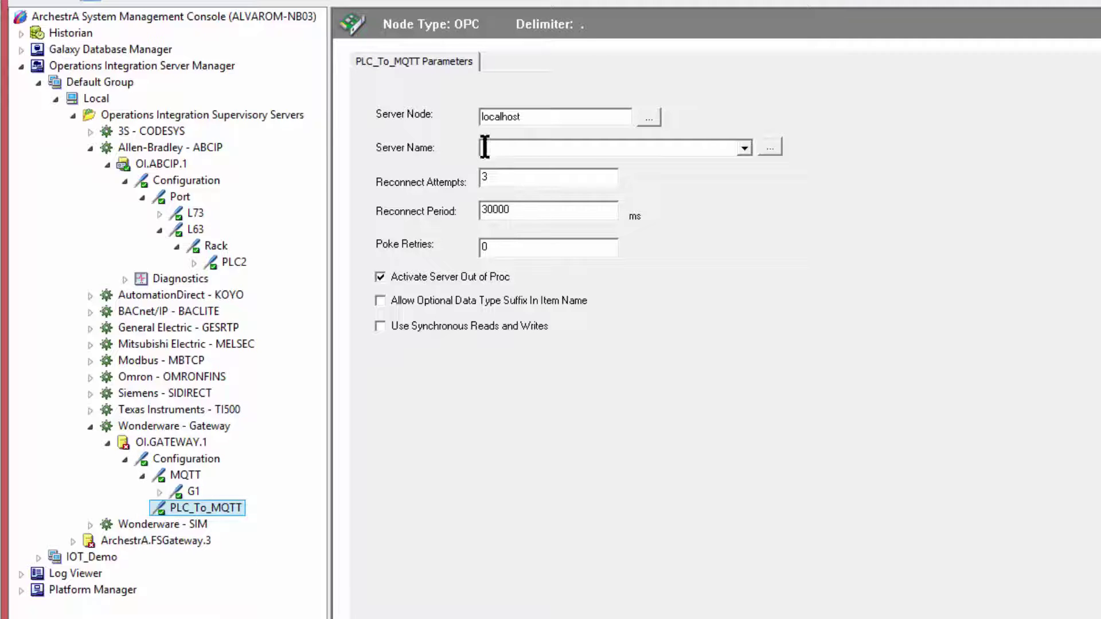
Step: Set the connection's server name to OI.ABCIP.1 and save with Ctrl+S
{"action": "left_click", "coordinate": [769, 147]}
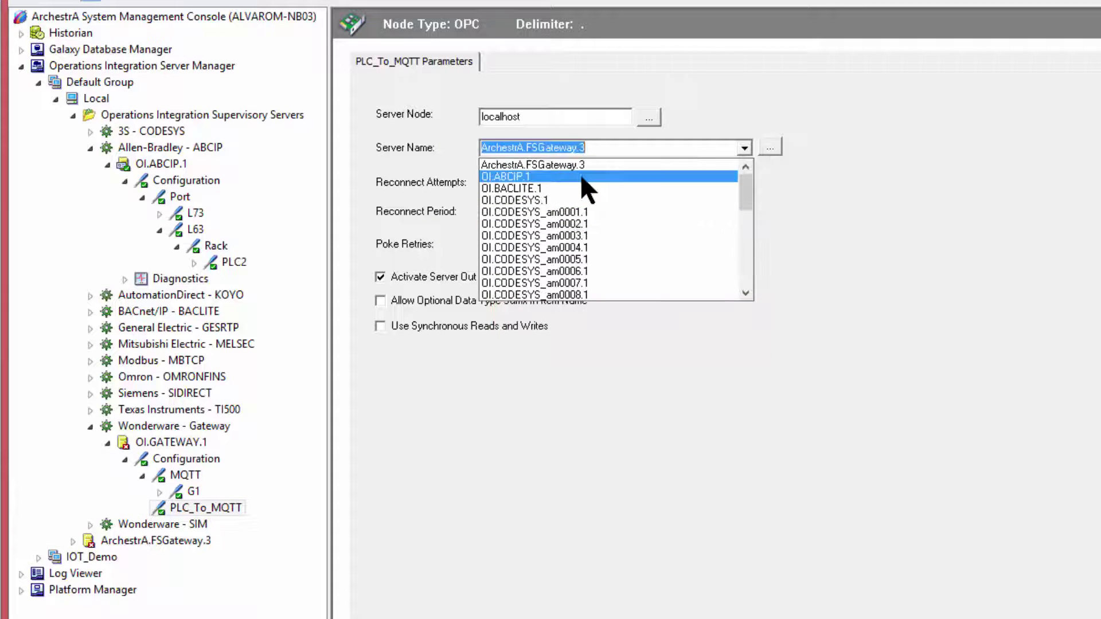
{"action": "left_click", "coordinate": [540, 175]}
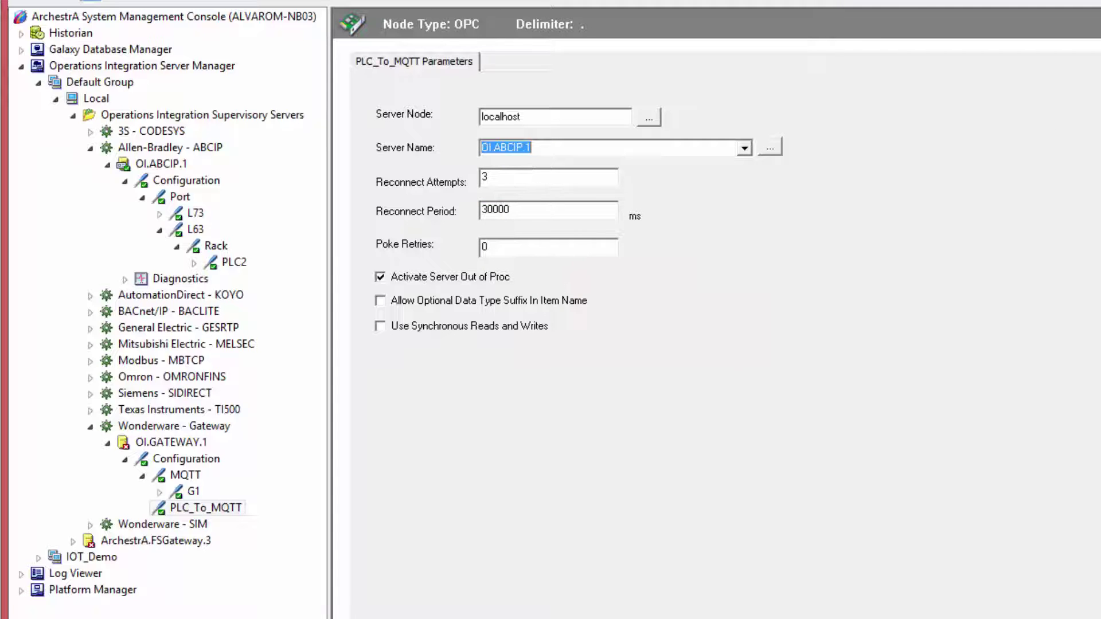
{"action": "key", "text": "ctrl+s"}
Step: Create OPC group G1 under PLC_To_MQTT with item ID prefix 'Port.L63.Rack.PLC2.'
{"action": "right_click", "coordinate": [181, 509]}
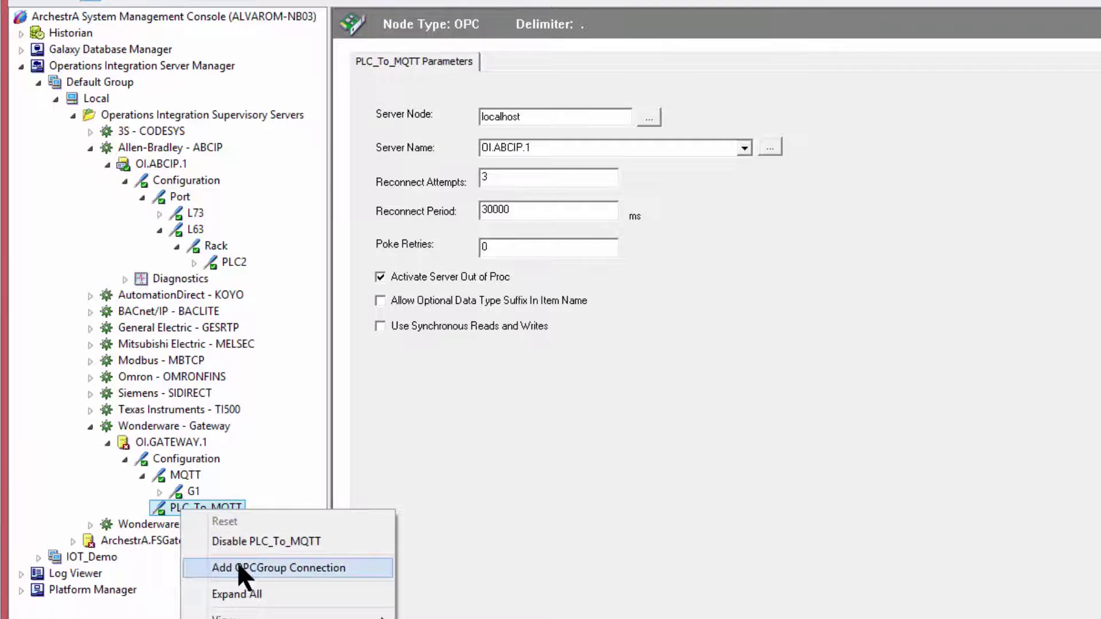
{"action": "left_click", "coordinate": [238, 567]}
{"action": "type", "text": "G1"}
{"action": "key", "text": "Return"}
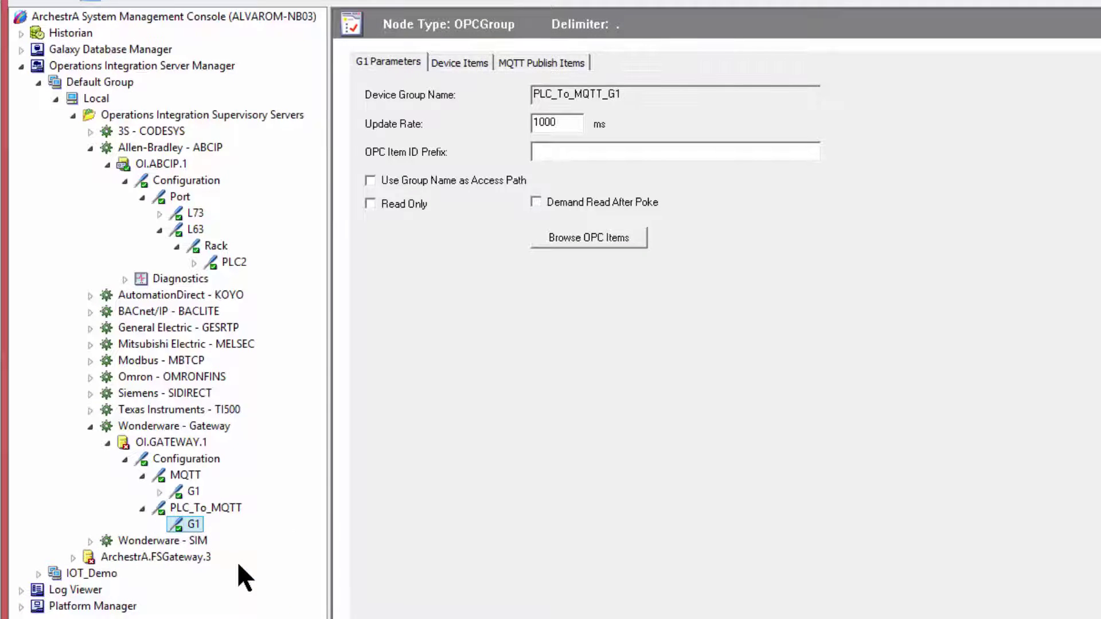
{"action": "left_click", "coordinate": [541, 152]}
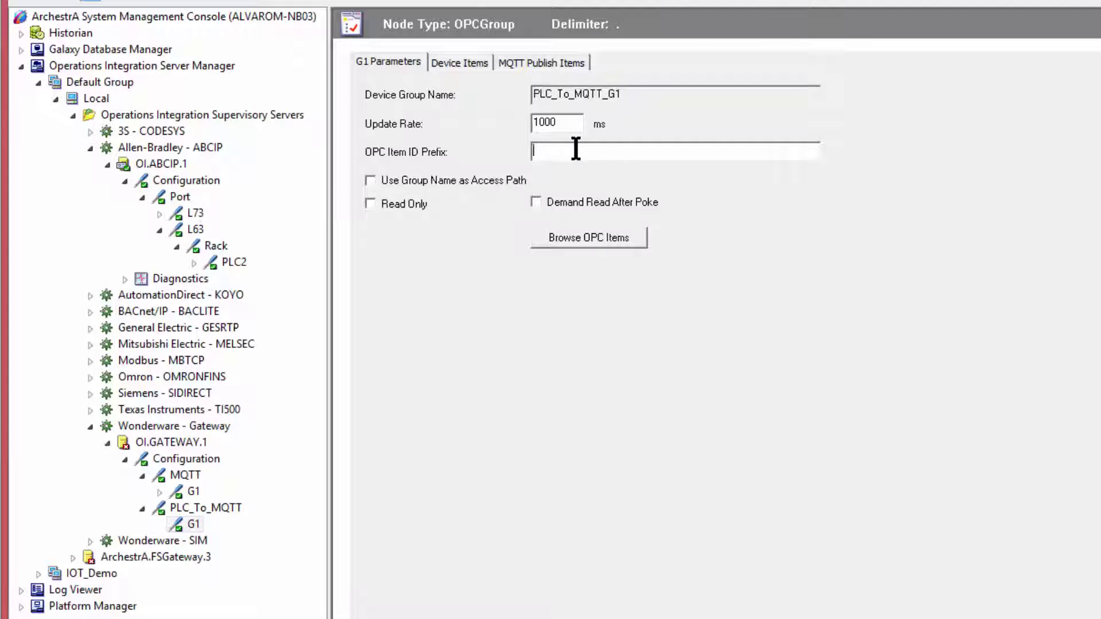
{"action": "type", "text": "Port.L63.Rack.PLC2."}
Step: Set G1's MQTT Publish User Group to MQTT.G1
{"action": "left_click", "coordinate": [523, 62]}
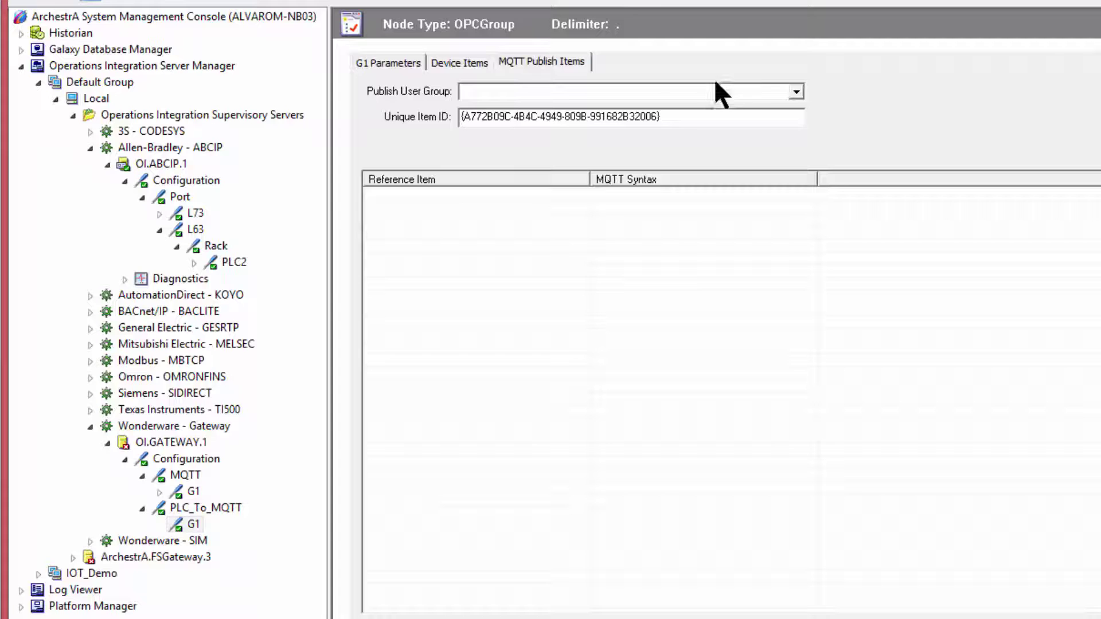
{"action": "left_click", "coordinate": [797, 90]}
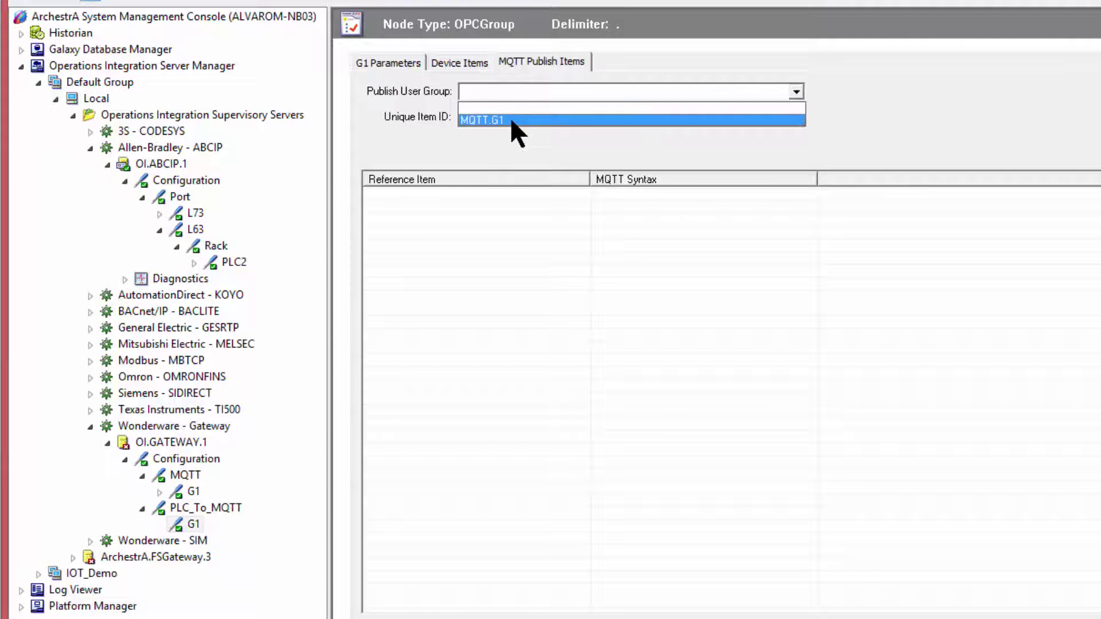
{"action": "left_click", "coordinate": [502, 119]}
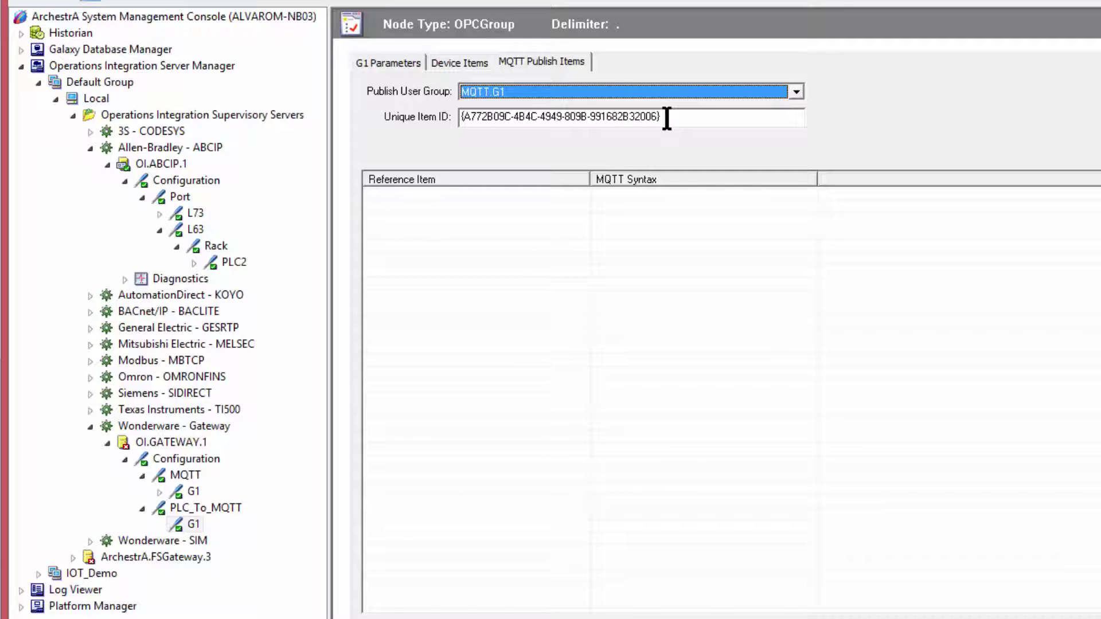
Step: Add publish item N_Storage_Tank_Level with unique item ID A02 and save
{"action": "left_click", "coordinate": [391, 196]}
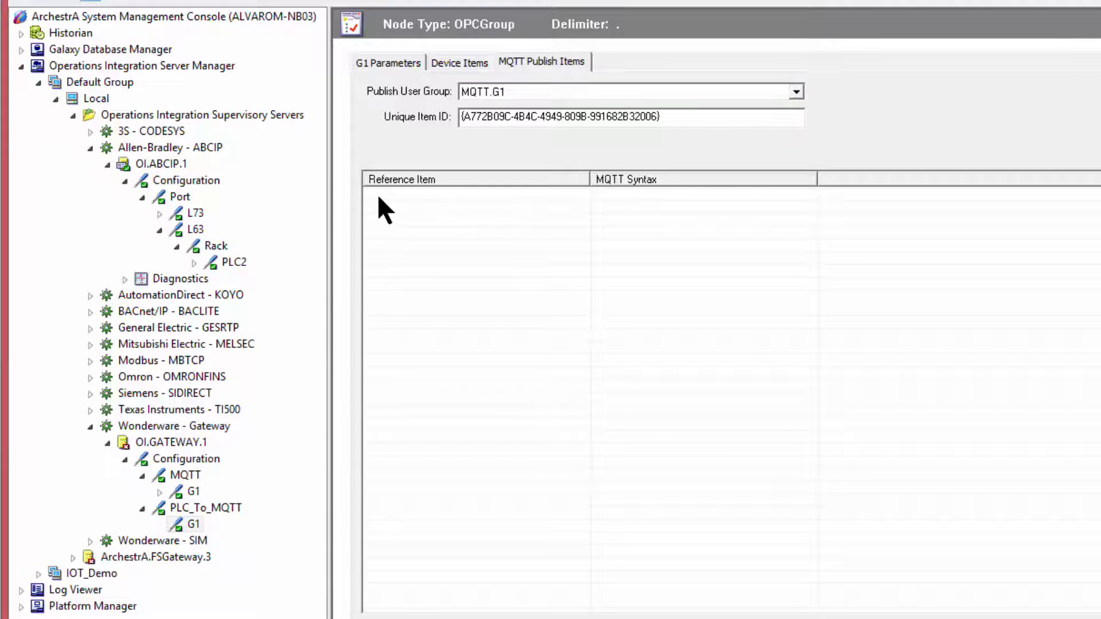
{"action": "right_click", "coordinate": [373, 196]}
{"action": "left_click", "coordinate": [409, 208]}
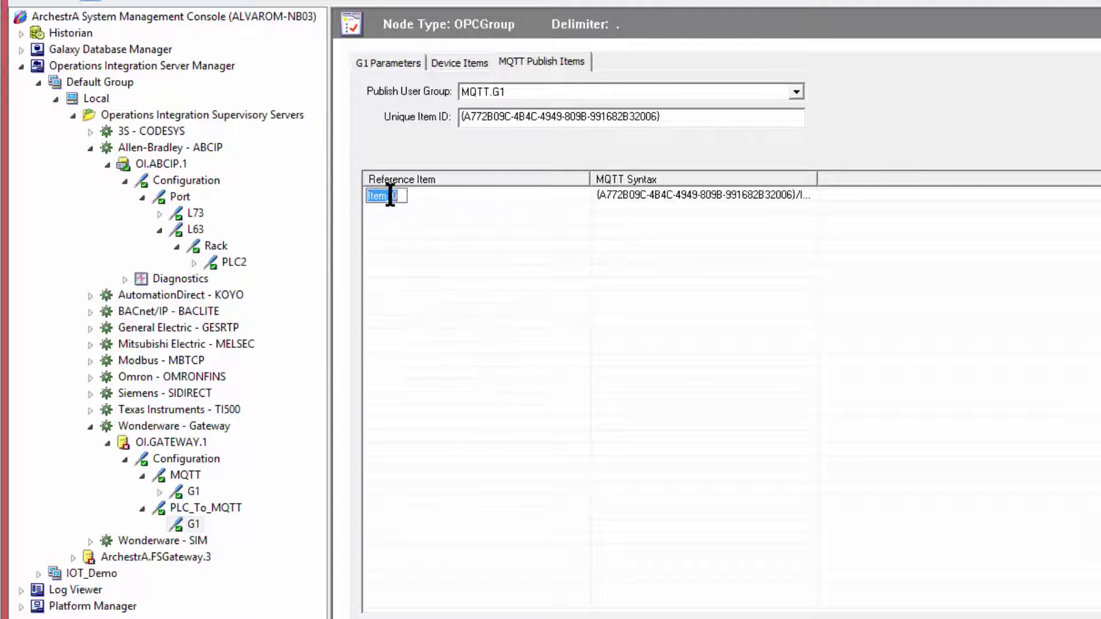
{"action": "type", "text": "N_Storage_Tank_Level"}
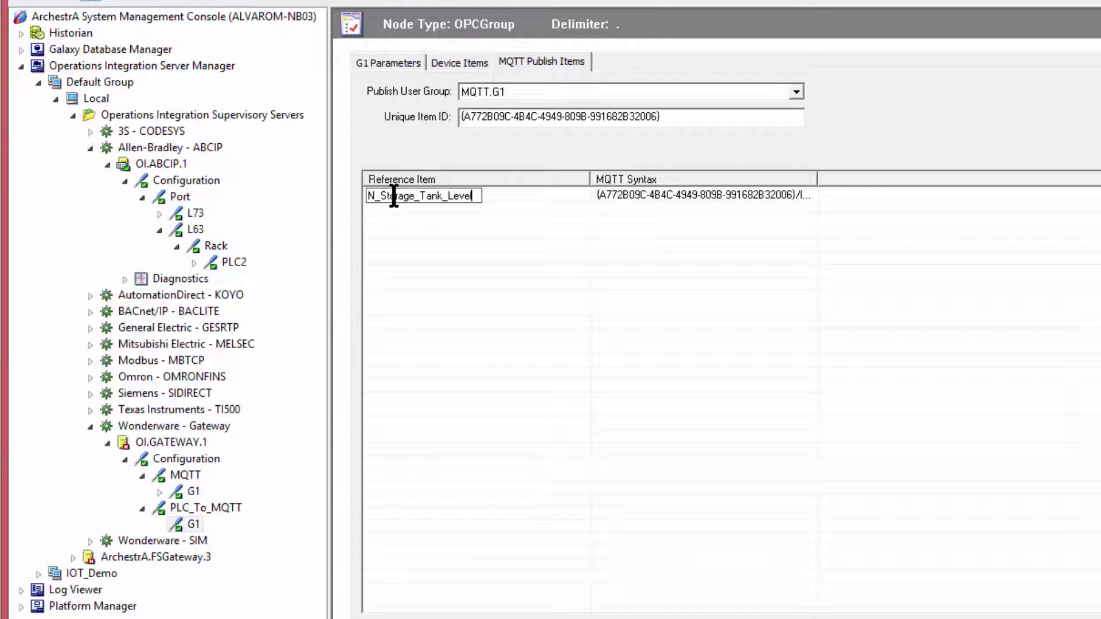
{"action": "left_click_drag", "start_coordinate": [818, 178], "coordinate": [862, 178]}
{"action": "left_click_drag", "start_coordinate": [657, 117], "coordinate": [436, 117]}
{"action": "type", "text": "A02"}
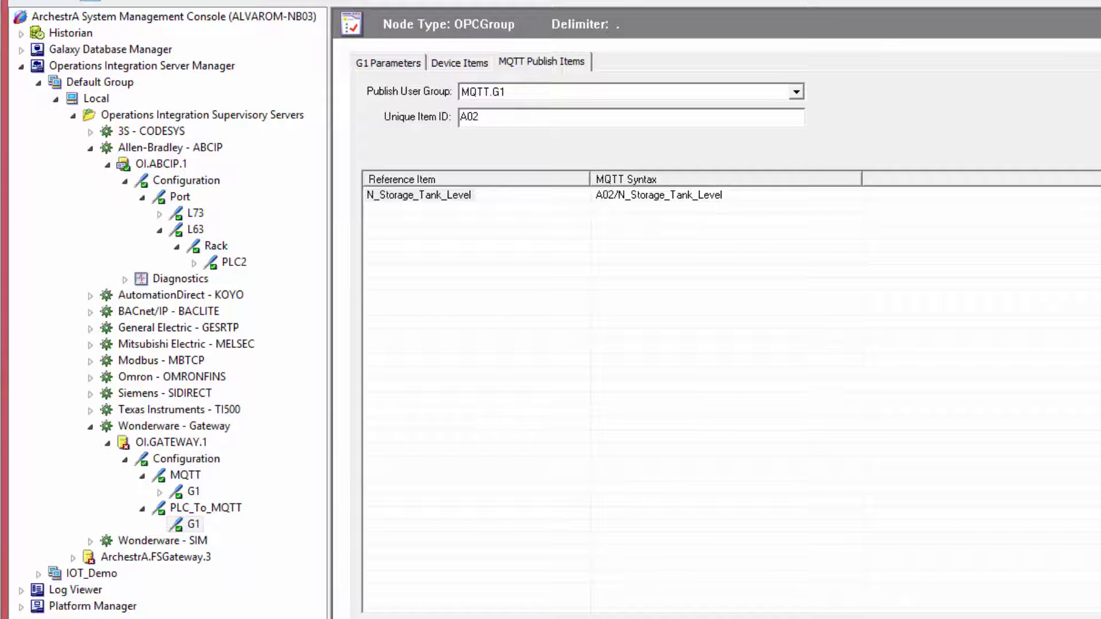
{"action": "key", "text": "ctrl+s"}
Step: Activate OI.GATEWAY.1 and show the <Default> device group diagnostics listing N_Storage_Tank_Level
{"action": "right_click", "coordinate": [166, 442]}
{"action": "left_click", "coordinate": [206, 454]}
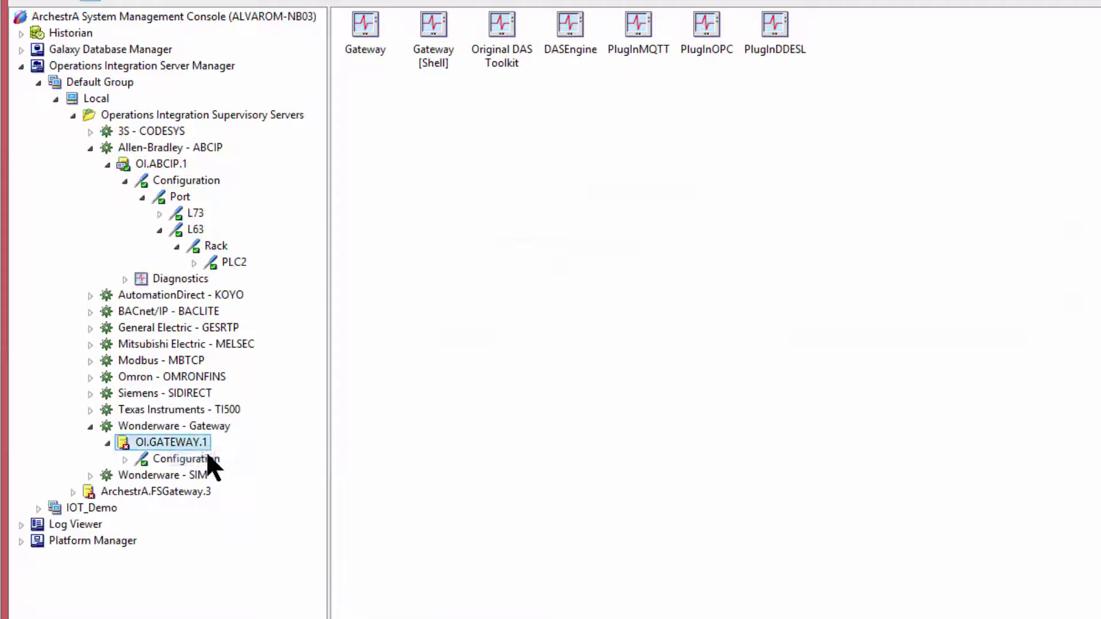
{"action": "left_click", "coordinate": [124, 476]}
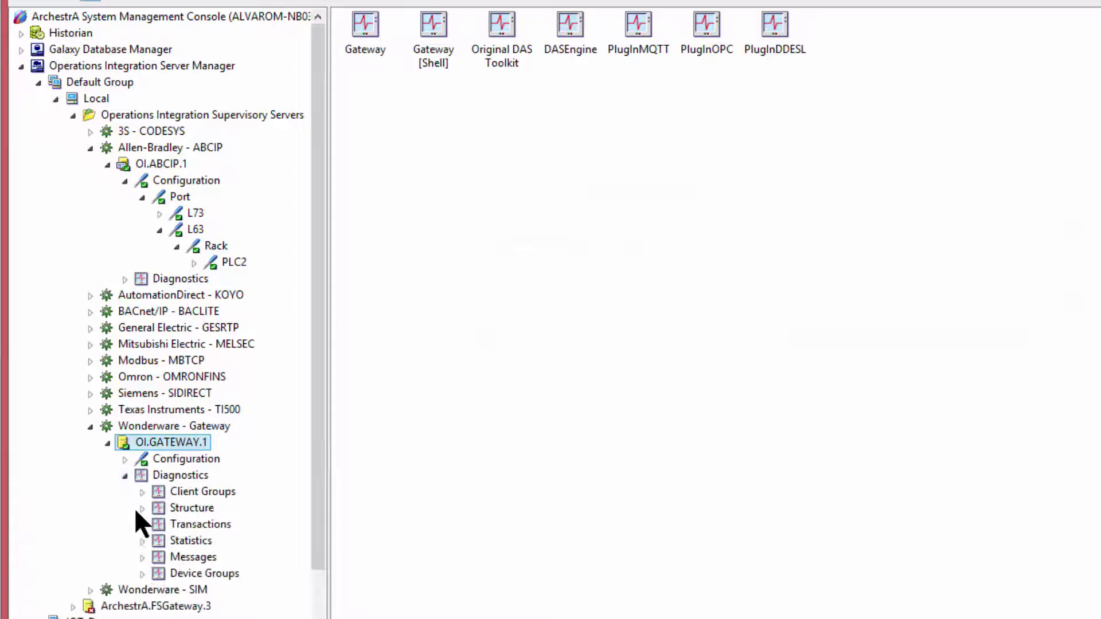
{"action": "left_click", "coordinate": [142, 573]}
{"action": "left_click", "coordinate": [187, 591]}
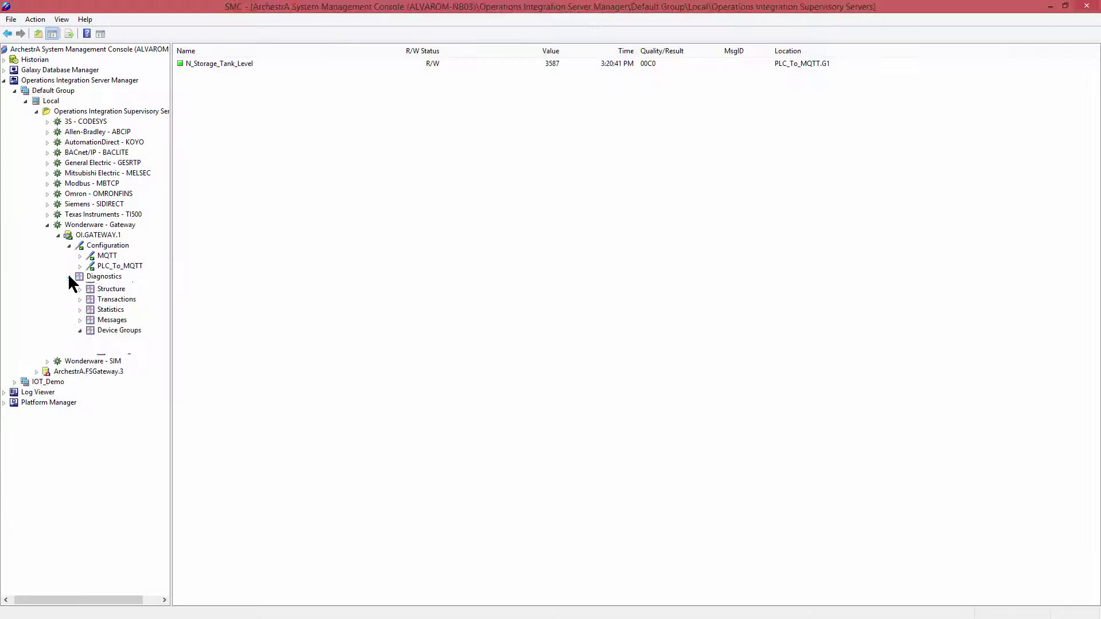
Step: Add an ArchestrA connection named ArchestrA with the runtime write credentials and save it
{"action": "left_click", "coordinate": [69, 276]}
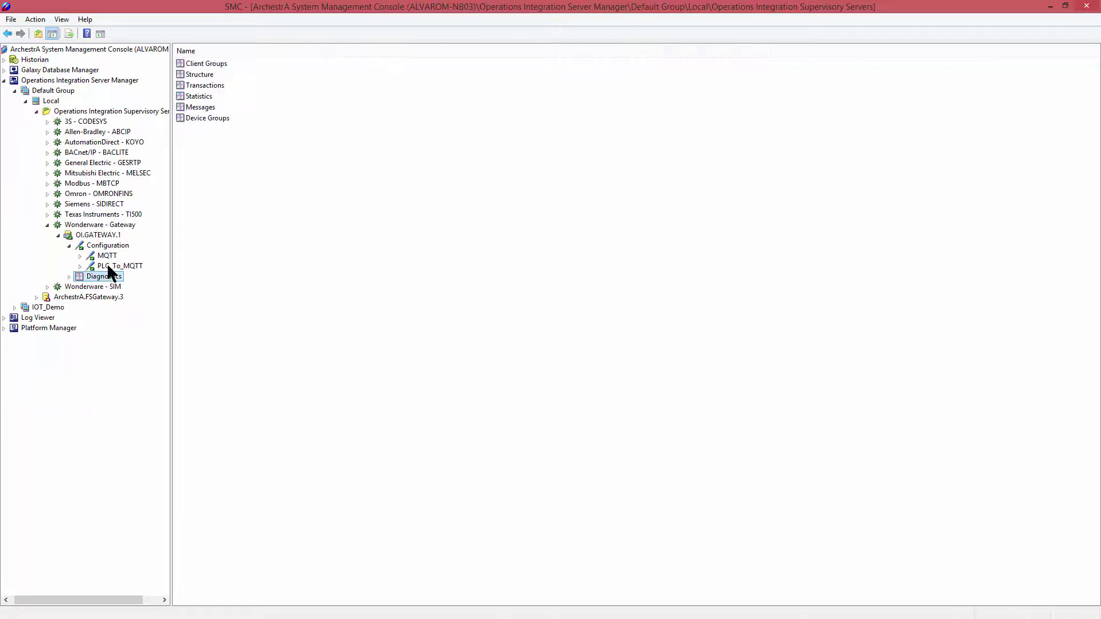
{"action": "left_click", "coordinate": [106, 247]}
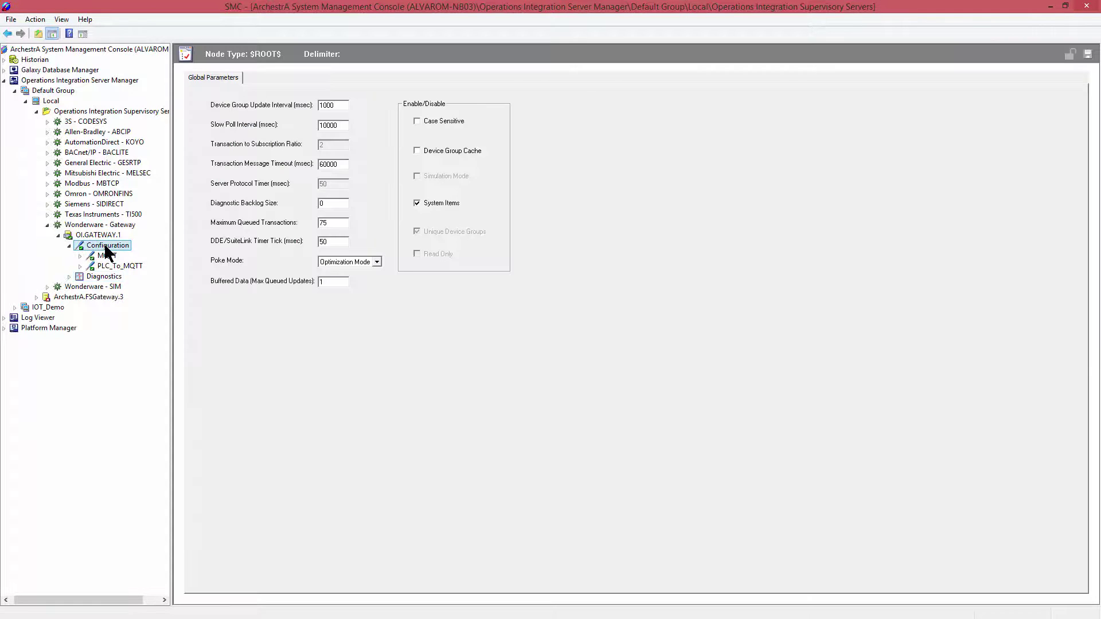
{"action": "right_click", "coordinate": [105, 247]}
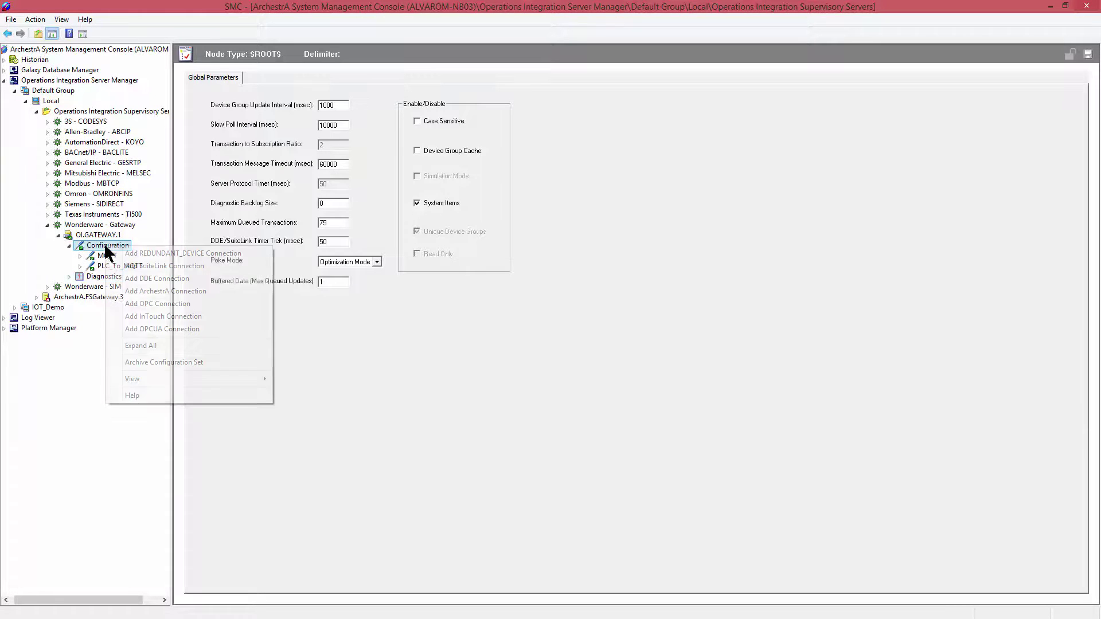
{"action": "left_click", "coordinate": [141, 292]}
{"action": "type", "text": "ArchestrA"}
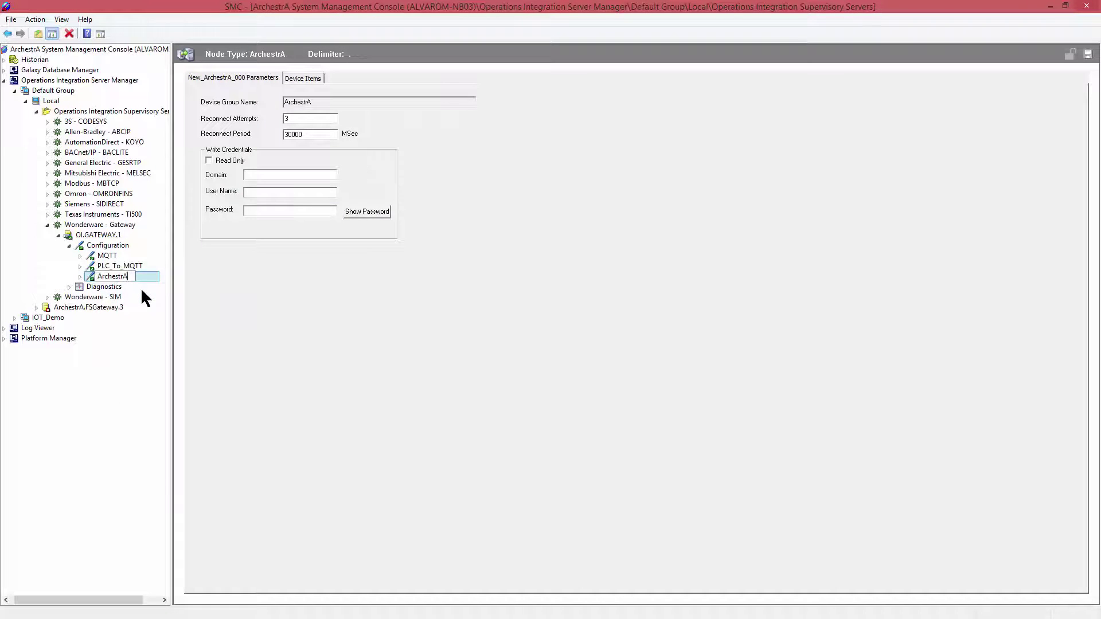
{"action": "left_click", "coordinate": [250, 192]}
{"action": "type", "text": "Run"}
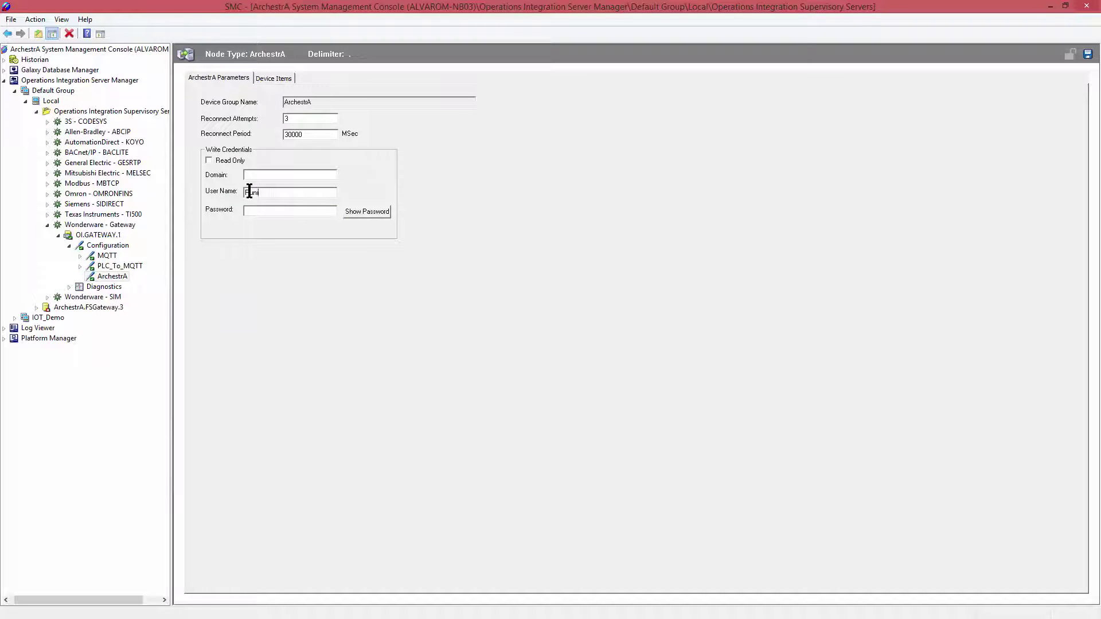
{"action": "type", "text": "time*********"}
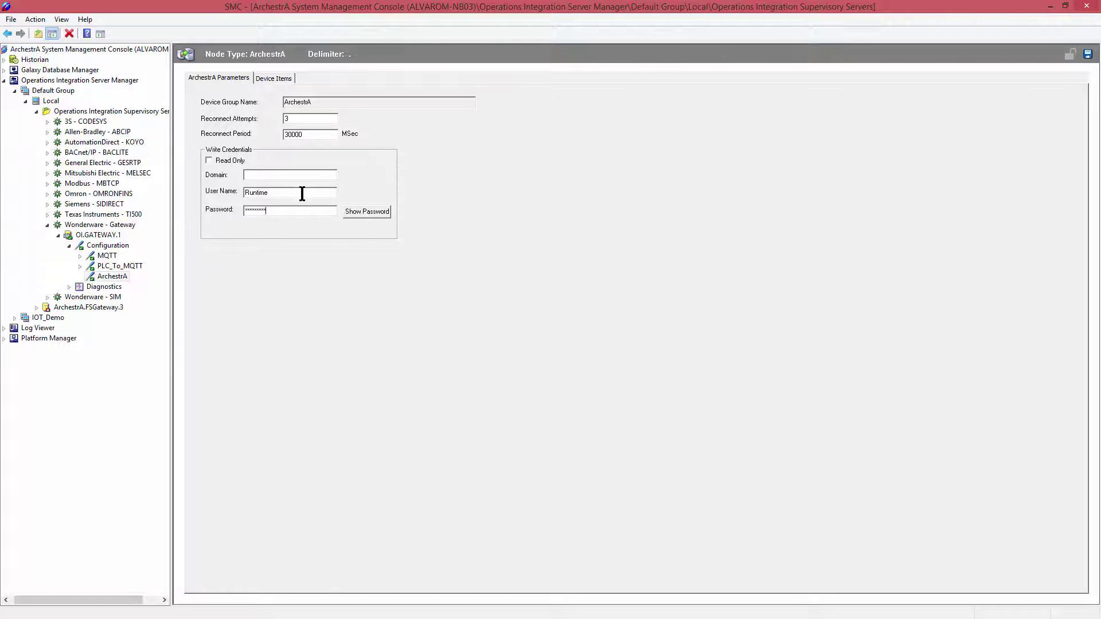
{"action": "left_click", "coordinate": [1088, 54]}
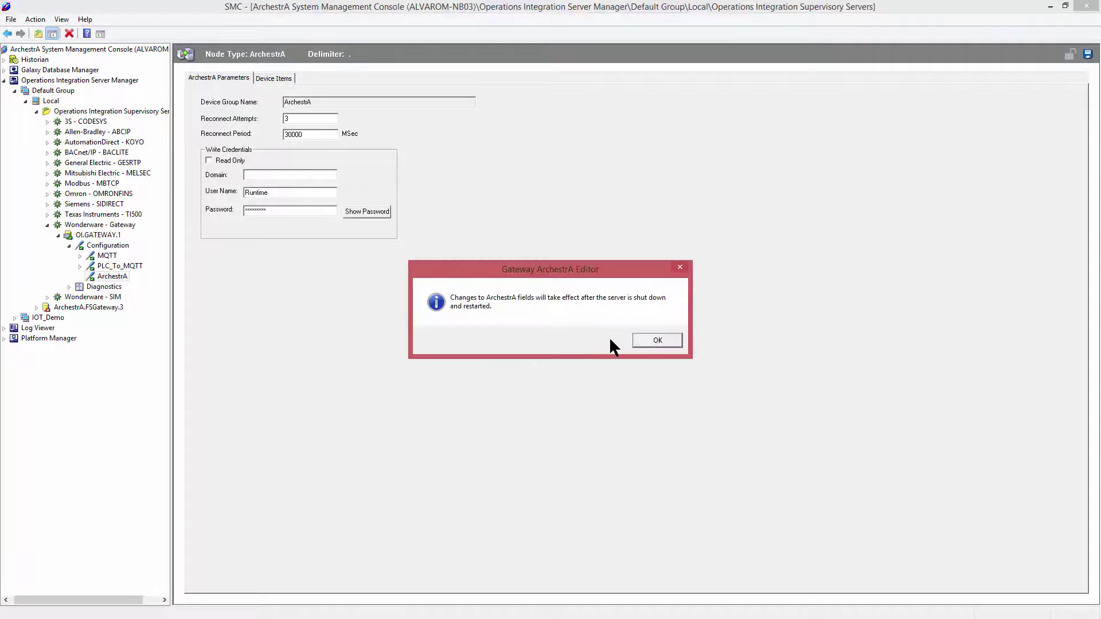
{"action": "left_click", "coordinate": [638, 339]}
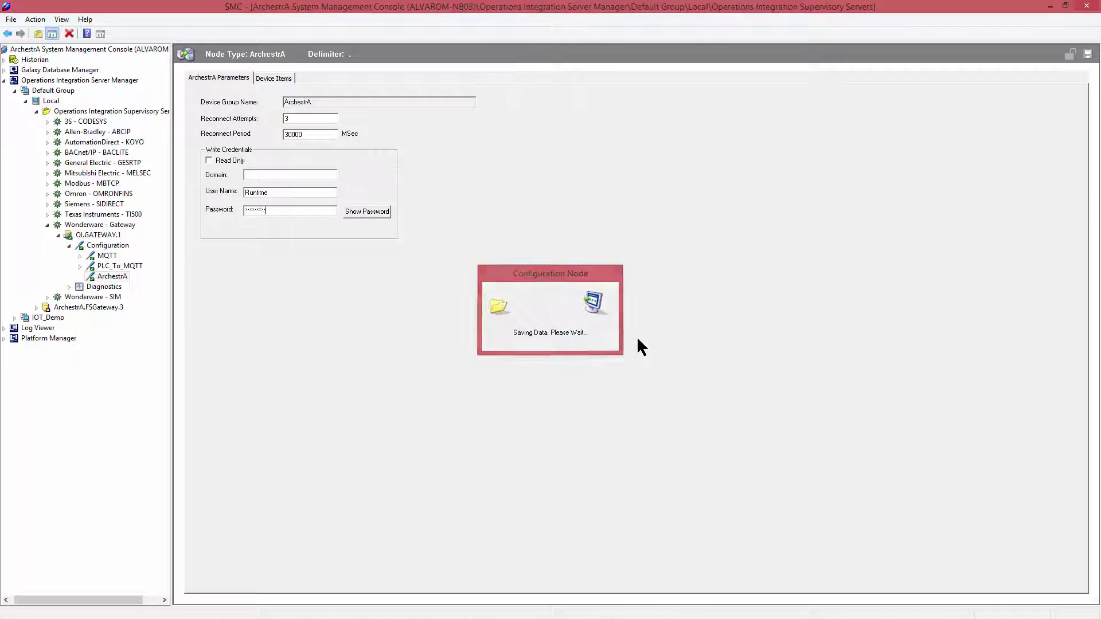
Step: Add a group named G1 under the ArchestrA connection
{"action": "right_click", "coordinate": [109, 277]}
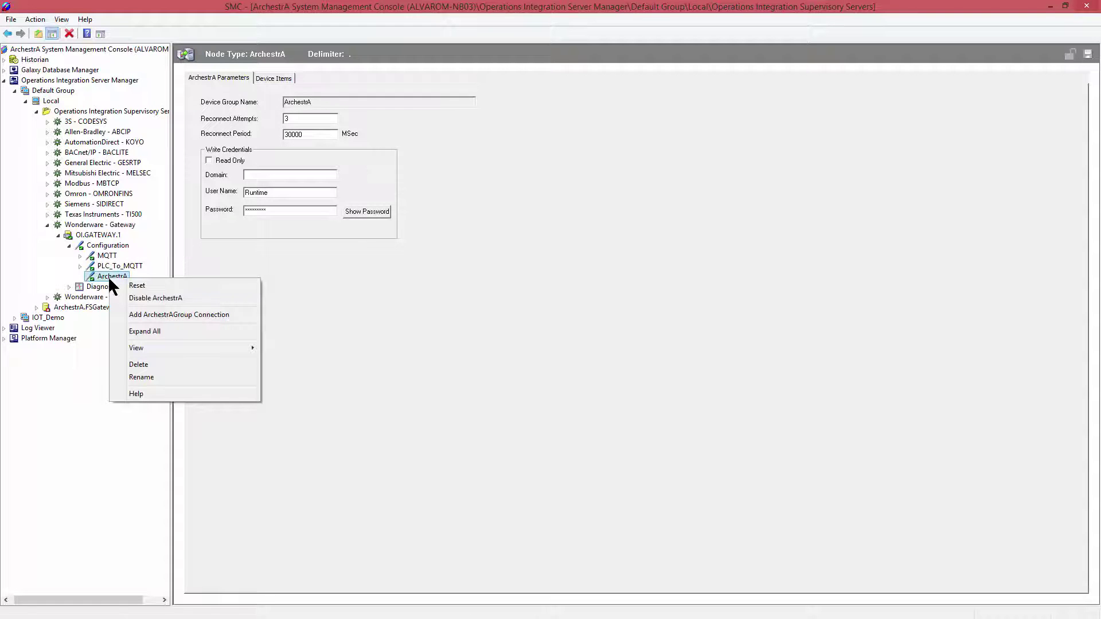
{"action": "left_click", "coordinate": [143, 315]}
{"action": "type", "text": "G1"}
{"action": "key", "text": "Return"}
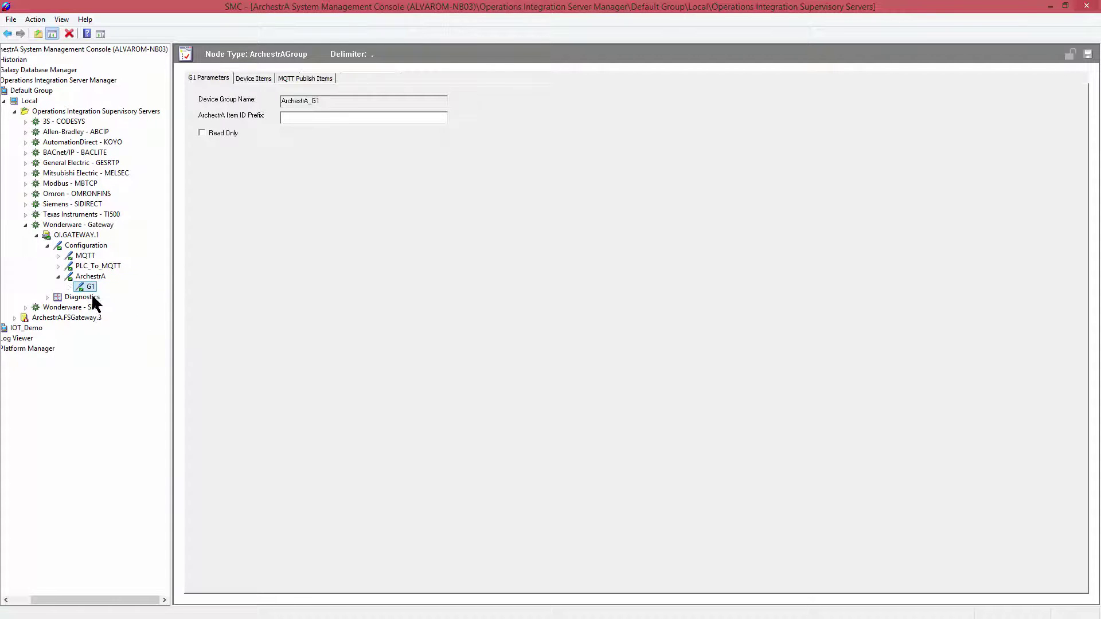
{"action": "left_click", "coordinate": [82, 247]}
Step: Add a new OPC connection under Configuration named A_To_MQTT
{"action": "right_click", "coordinate": [82, 246]}
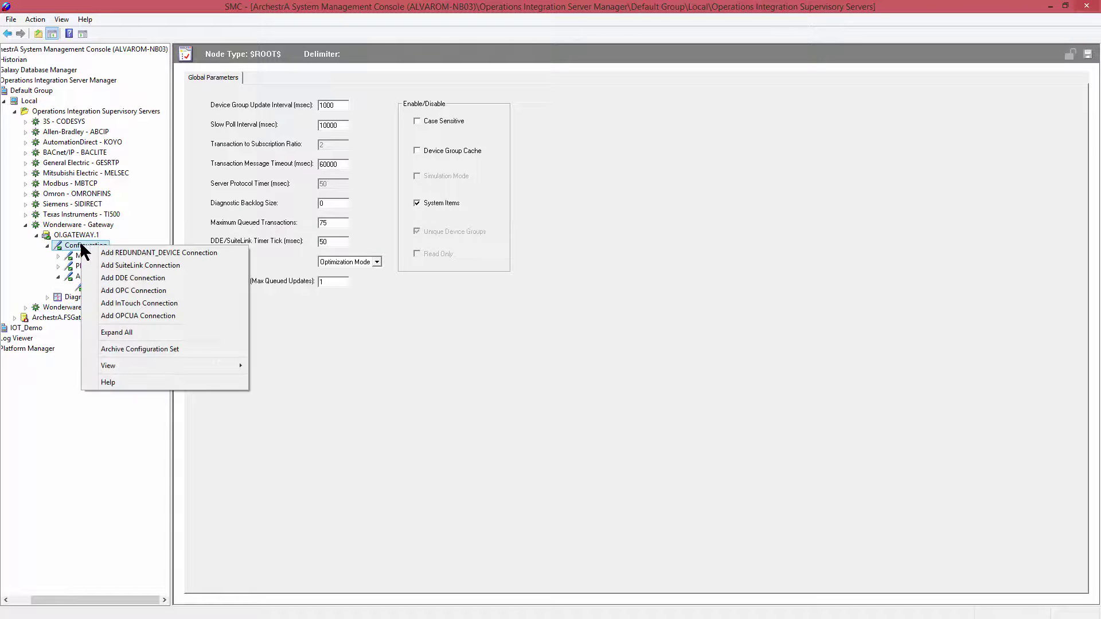
{"action": "left_click", "coordinate": [114, 289]}
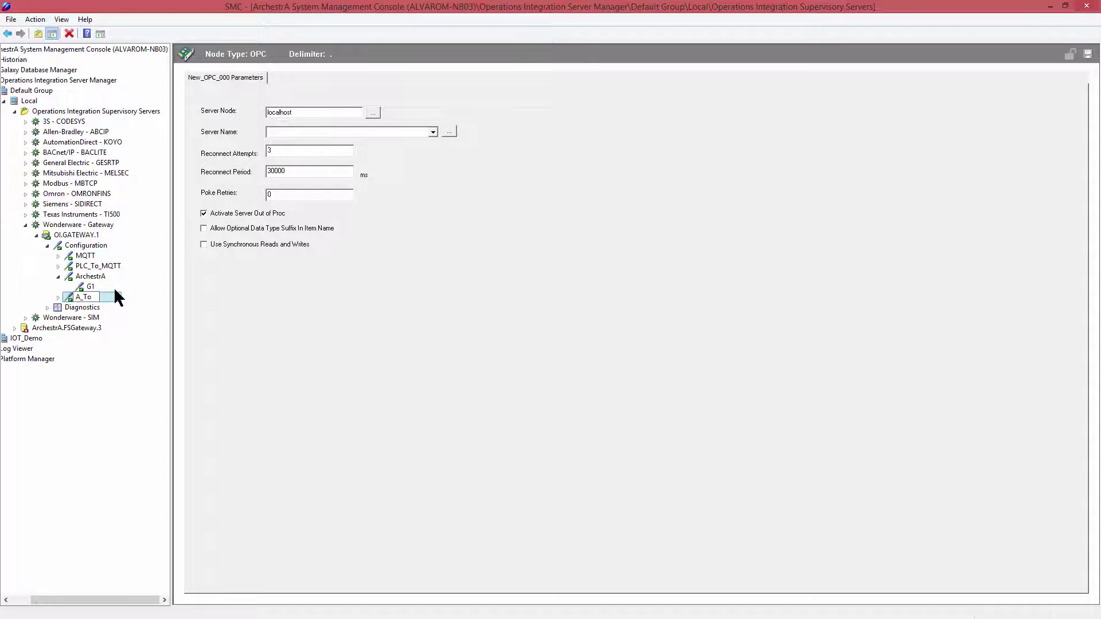
{"action": "type", "text": "A_To_MQTT"}
{"action": "key", "text": "Return"}
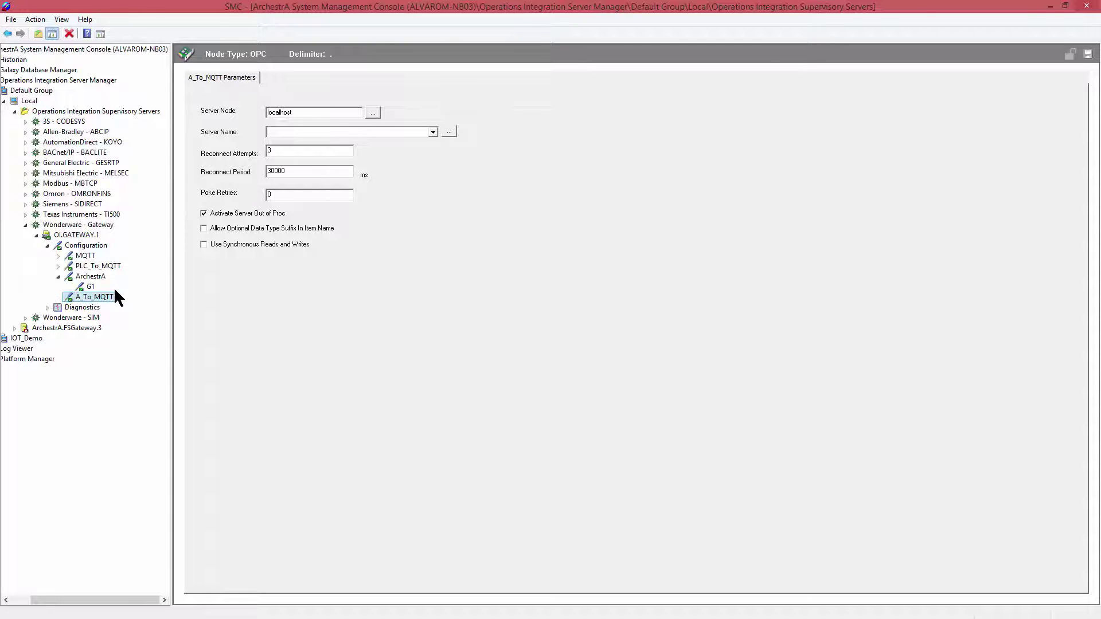
Step: Set the connection's server name to OI.GATEWAY.1 and save
{"action": "left_click", "coordinate": [450, 132]}
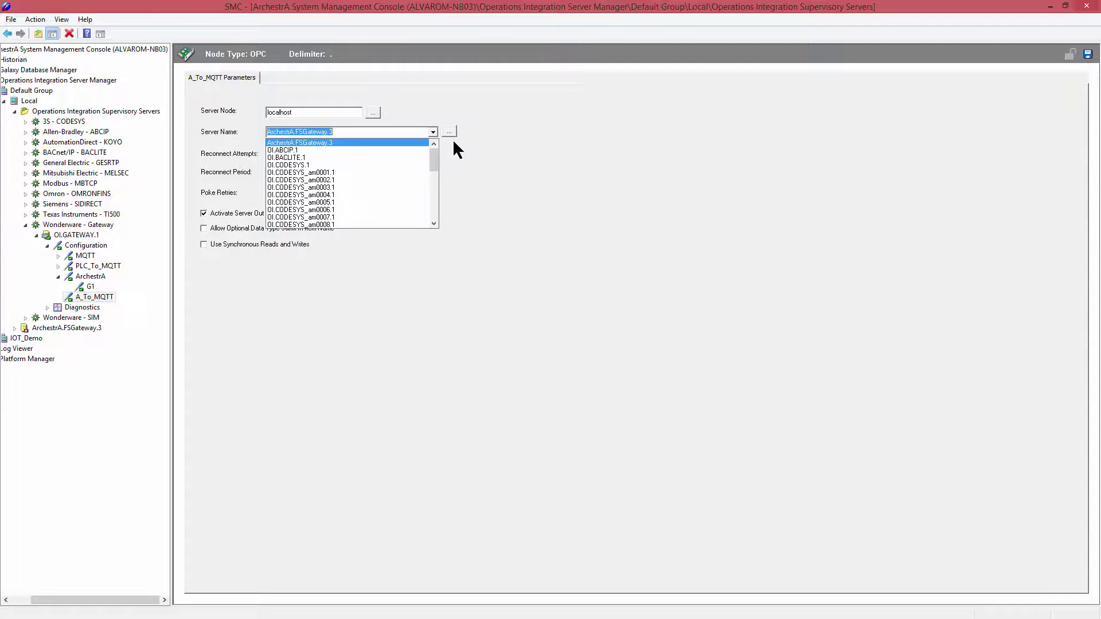
{"action": "left_click_drag", "start_coordinate": [434, 150], "coordinate": [436, 205]}
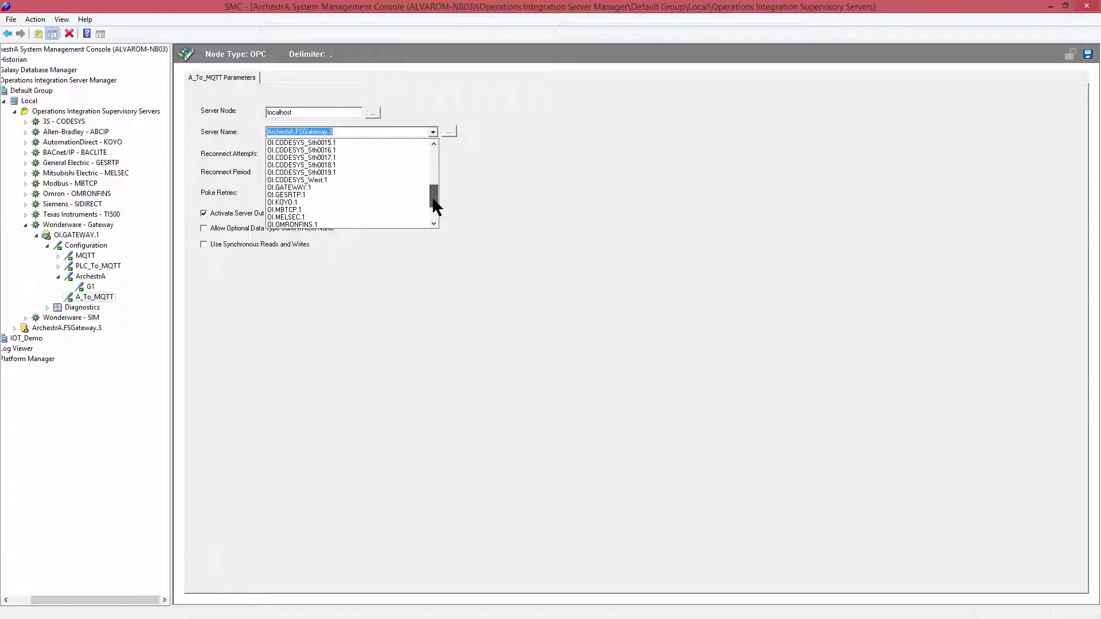
{"action": "left_click", "coordinate": [335, 187]}
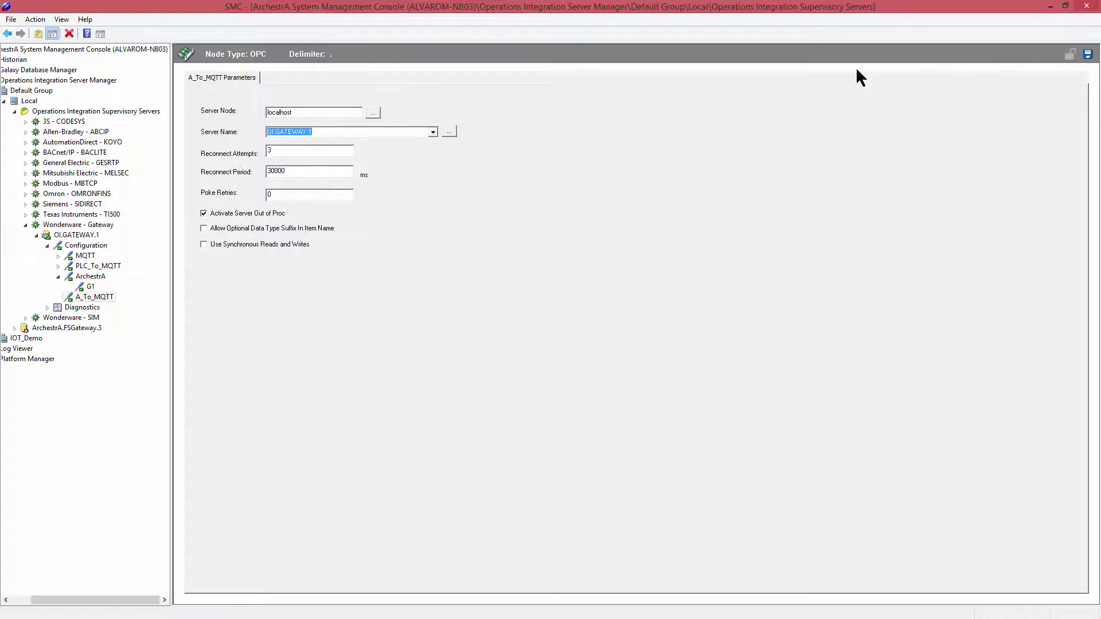
{"action": "left_click", "coordinate": [1089, 54]}
Step: Add an OPC group named G1 under A_To_MQTT
{"action": "right_click", "coordinate": [84, 296]}
{"action": "left_click", "coordinate": [122, 333]}
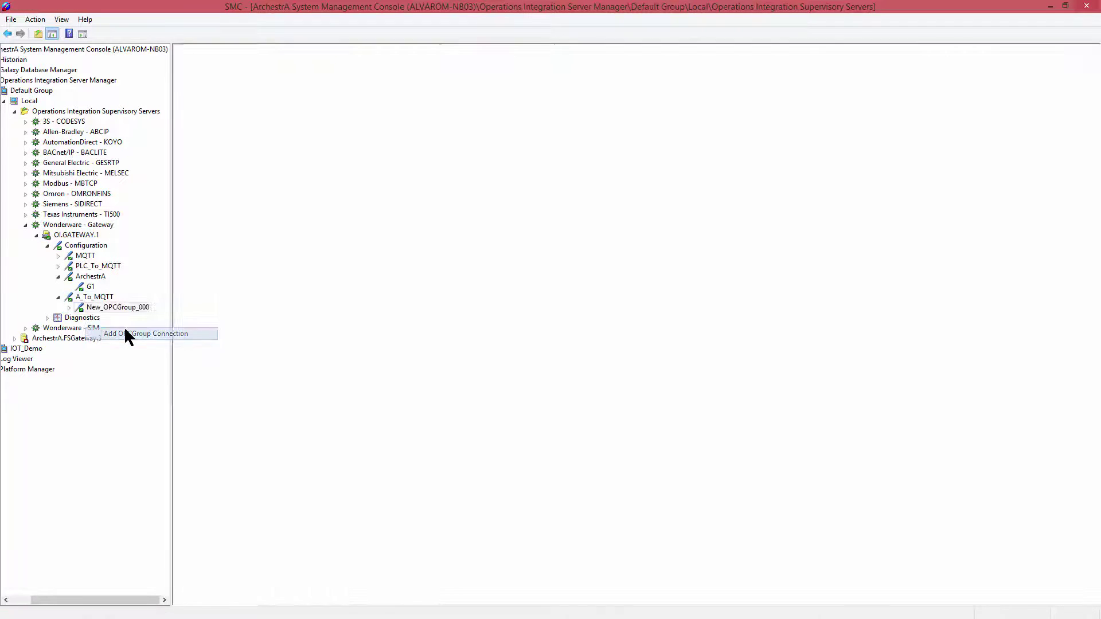
{"action": "type", "text": "G1"}
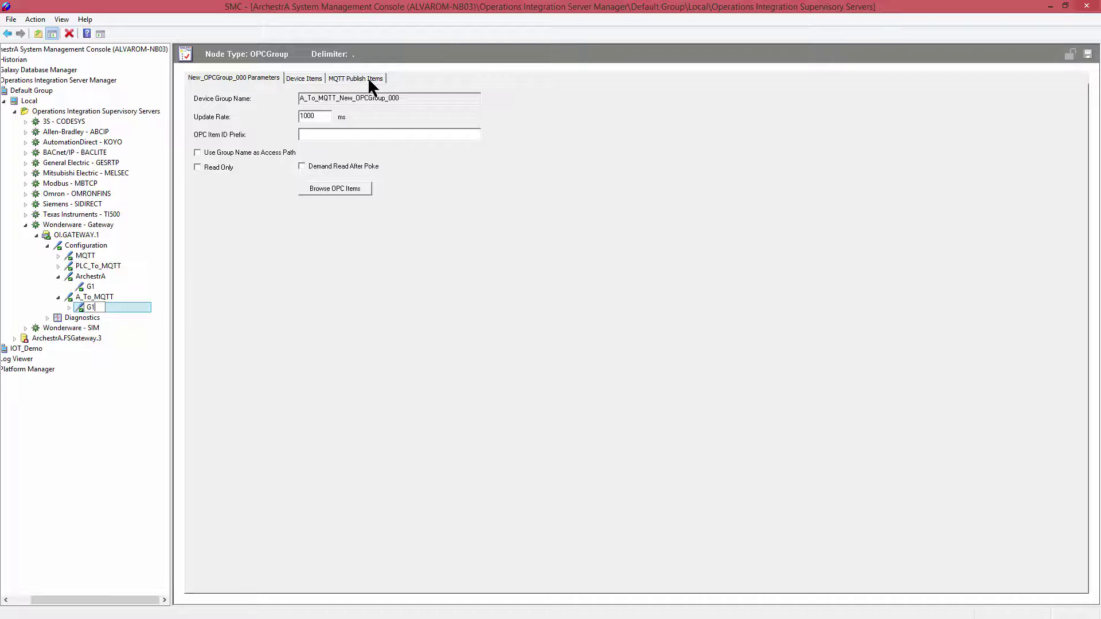
{"action": "key", "text": "Return"}
Step: Set G1's publish user group to MQTT.G1 and replace the unique item ID with A02
{"action": "left_click", "coordinate": [322, 79]}
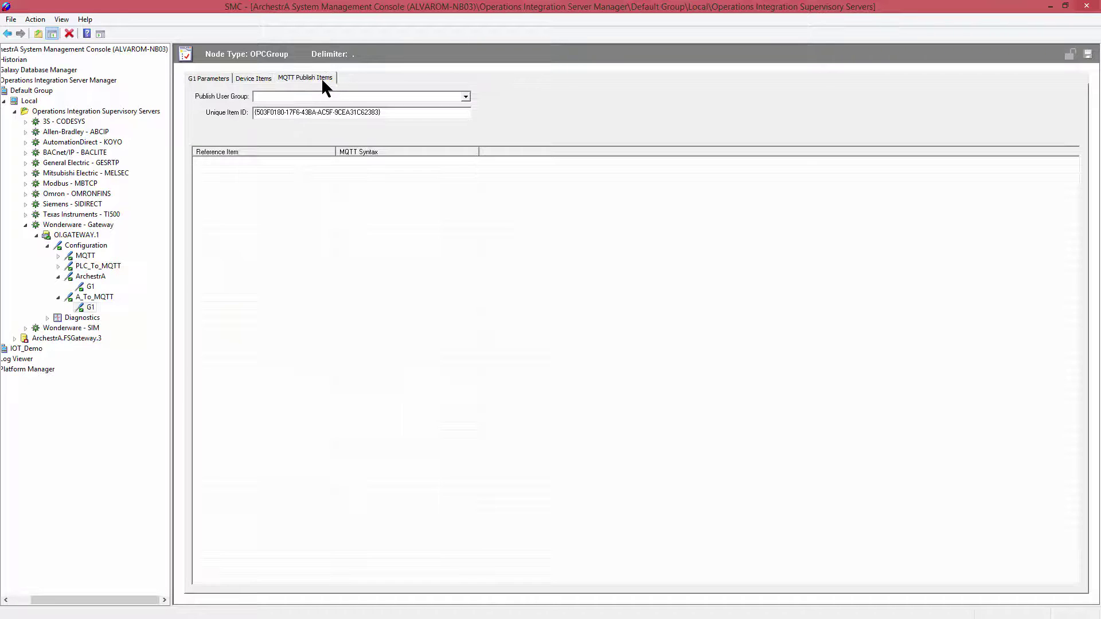
{"action": "left_click", "coordinate": [466, 96]}
{"action": "left_click", "coordinate": [319, 112]}
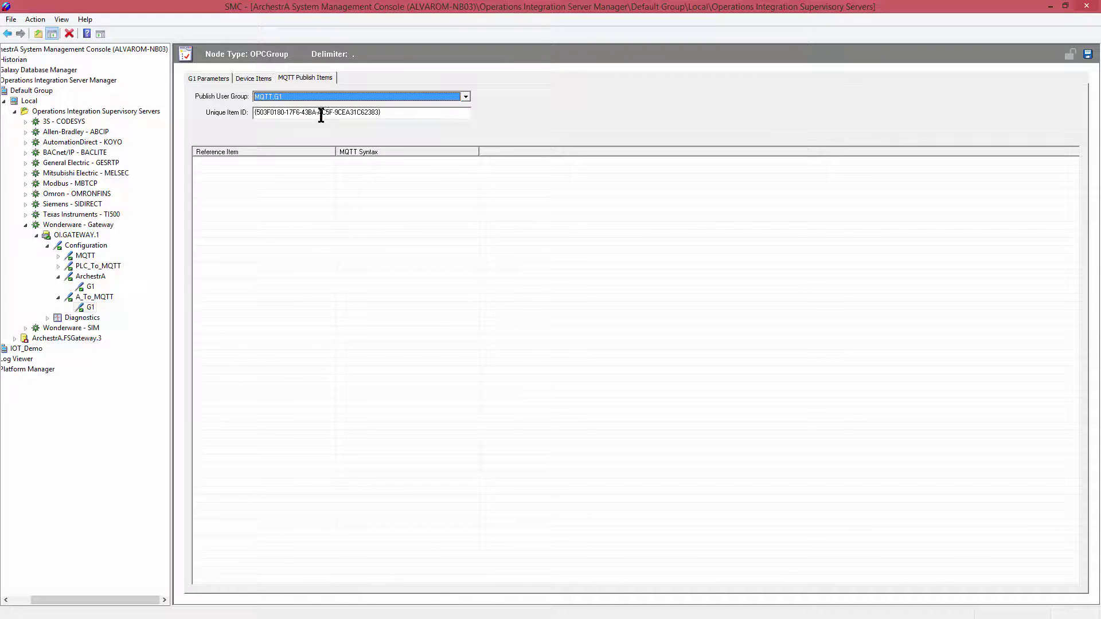
{"action": "left_click_drag", "start_coordinate": [391, 112], "coordinate": [241, 118]}
{"action": "type", "text": "A02"}
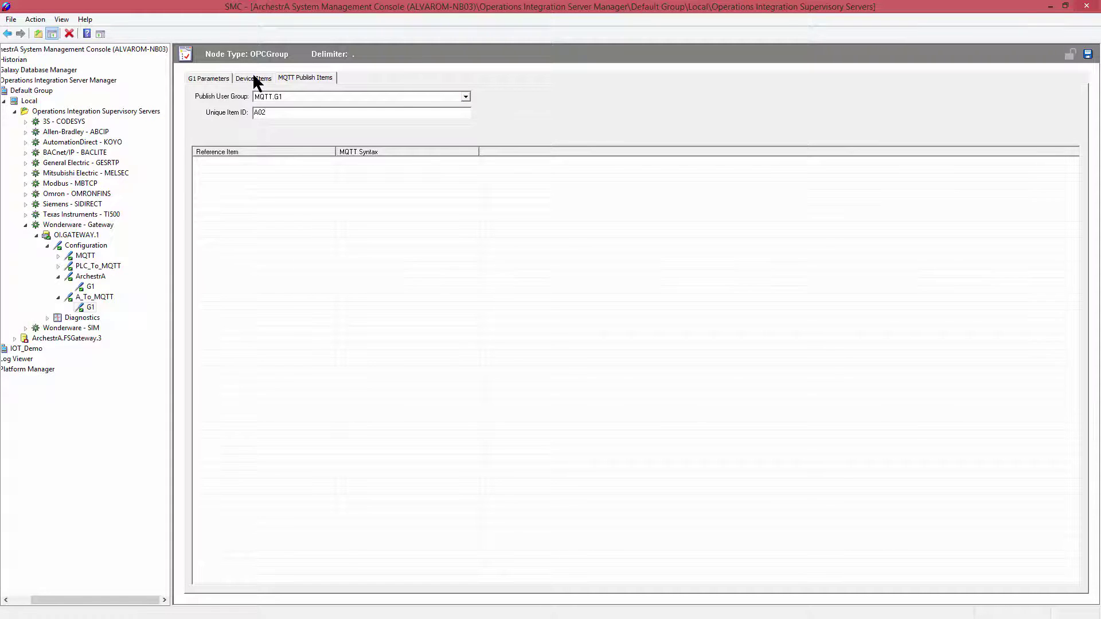
{"action": "left_click", "coordinate": [254, 78]}
{"action": "left_click", "coordinate": [217, 79]}
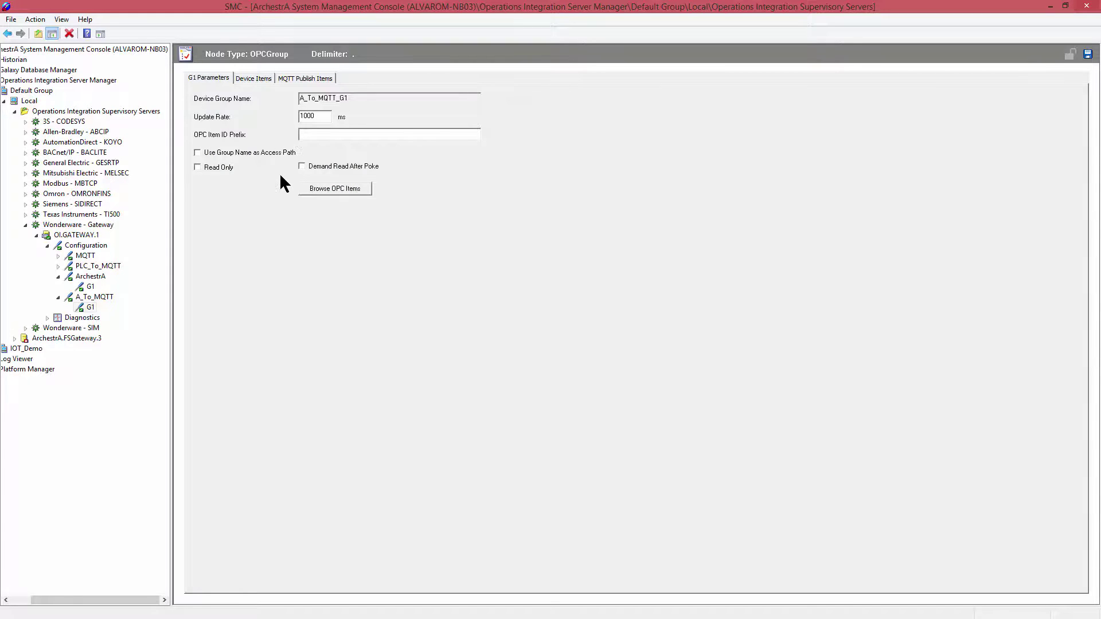
Step: Pick an item from ArchestrA > G1 in the OPC browser so the prefix becomes ArchestrA.G1, then save
{"action": "left_click", "coordinate": [315, 189]}
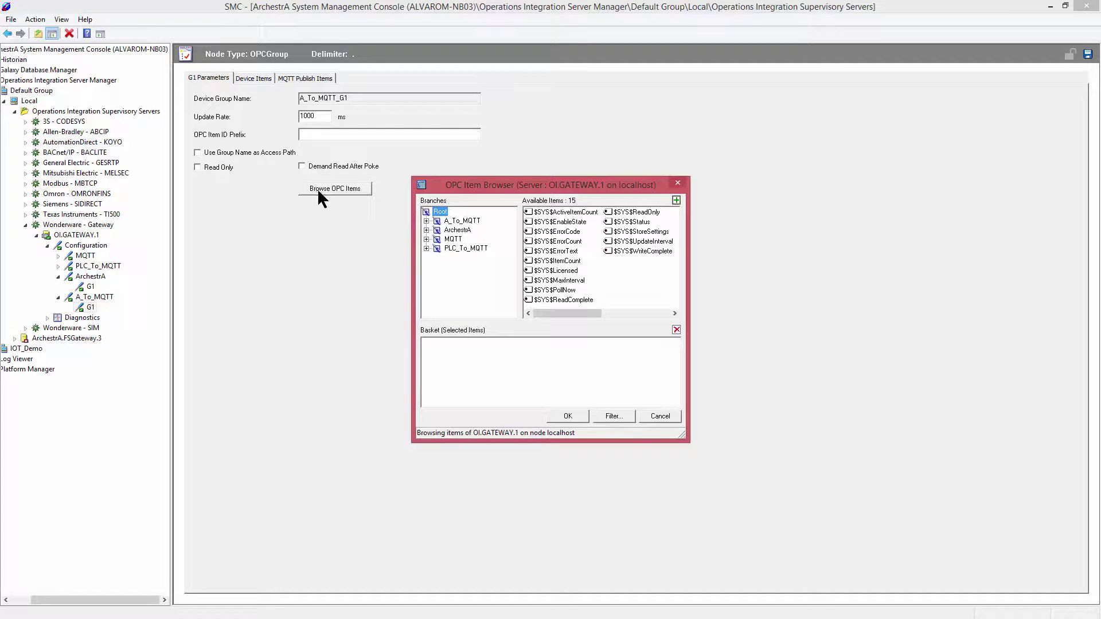
{"action": "left_click", "coordinate": [426, 230]}
{"action": "left_click", "coordinate": [453, 240]}
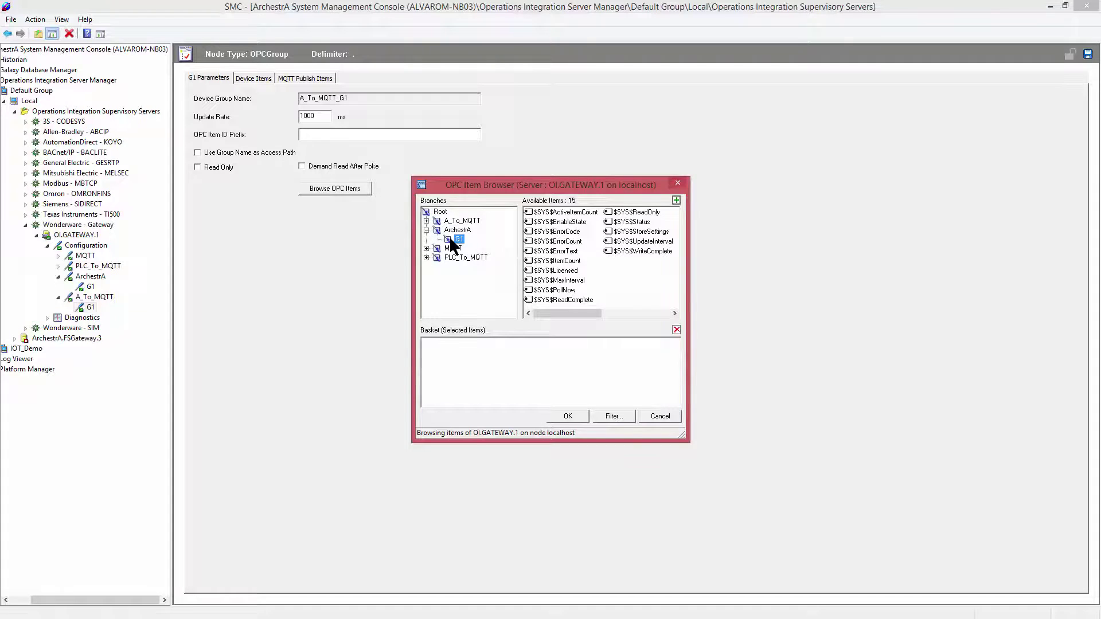
{"action": "left_click_drag", "start_coordinate": [621, 248], "coordinate": [483, 363]}
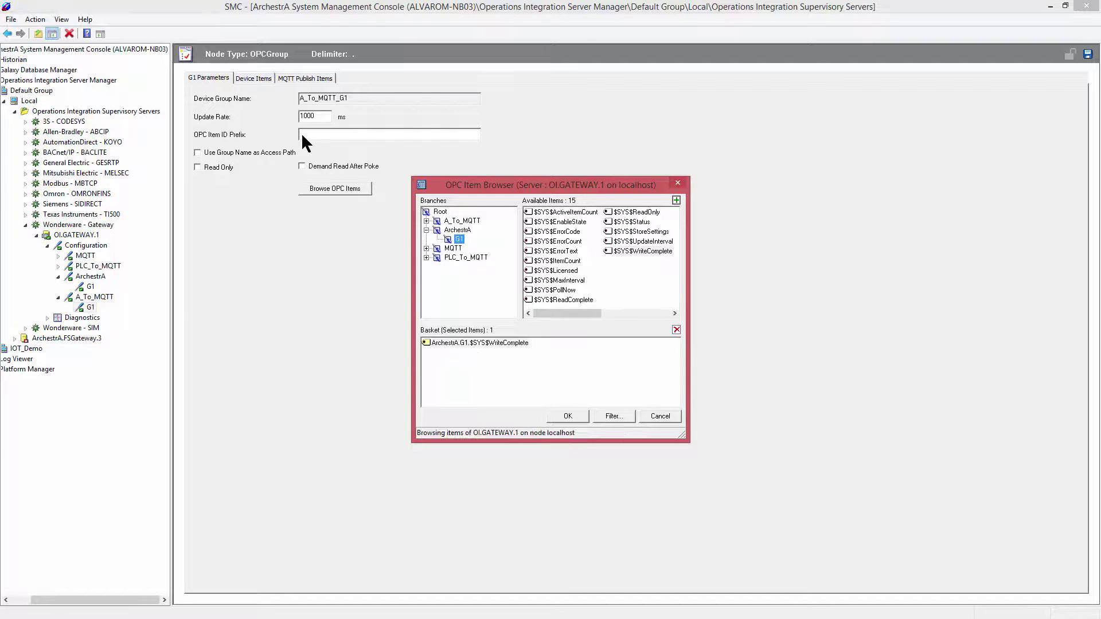
{"action": "left_click", "coordinate": [660, 415]}
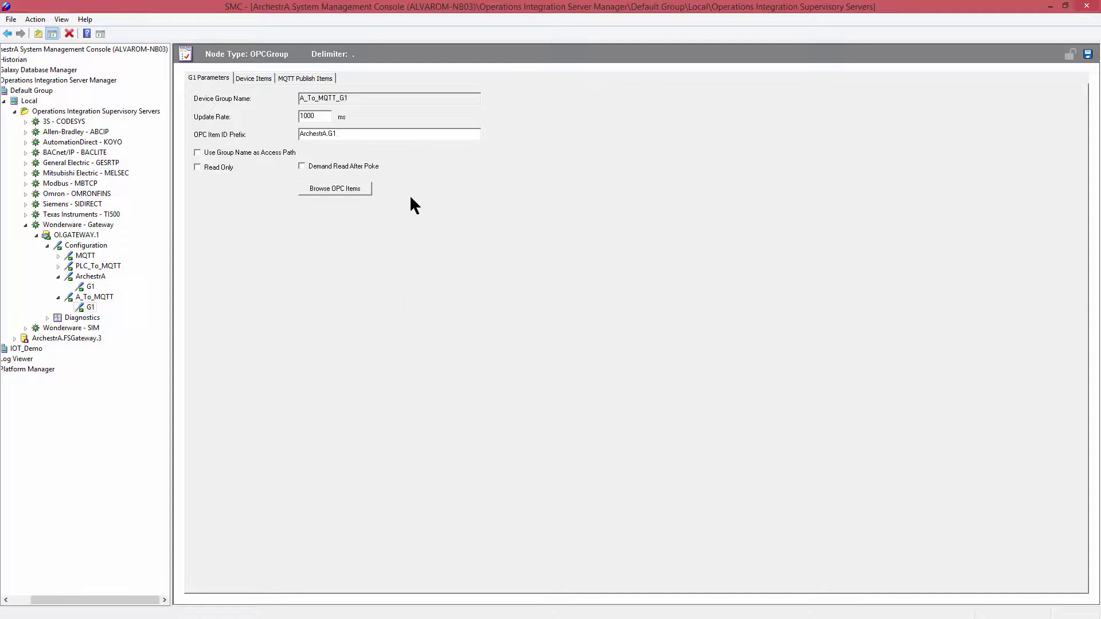
{"action": "left_click", "coordinate": [1088, 54]}
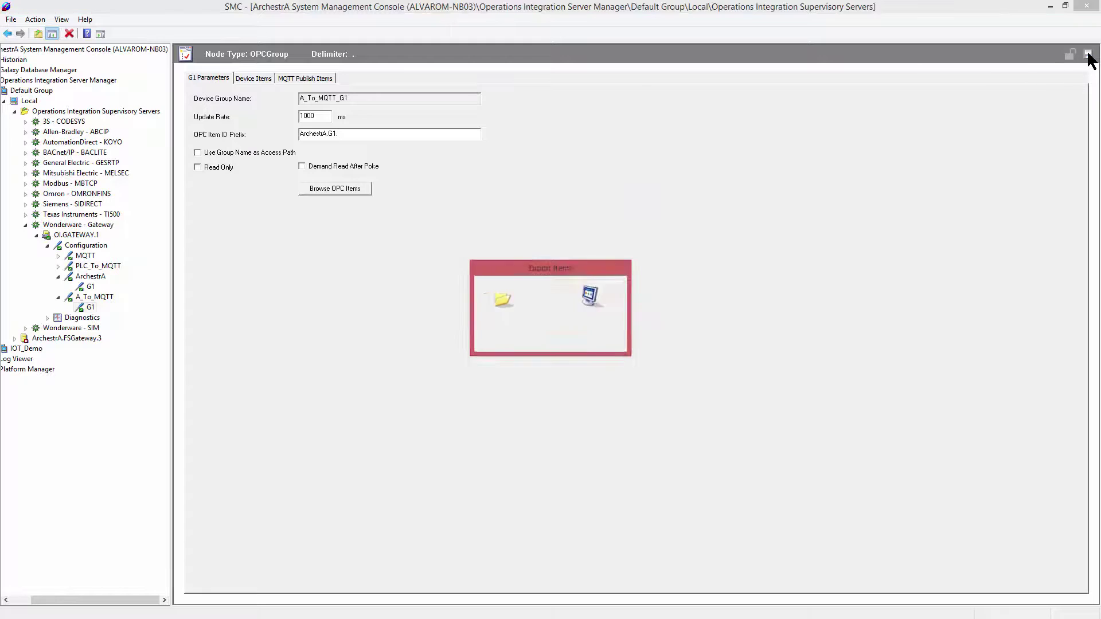
Step: Deactivate the OI.GATEWAY.1 server, confirm, and activate it again
{"action": "left_click", "coordinate": [81, 234]}
{"action": "right_click", "coordinate": [81, 234]}
{"action": "left_click", "coordinate": [109, 240]}
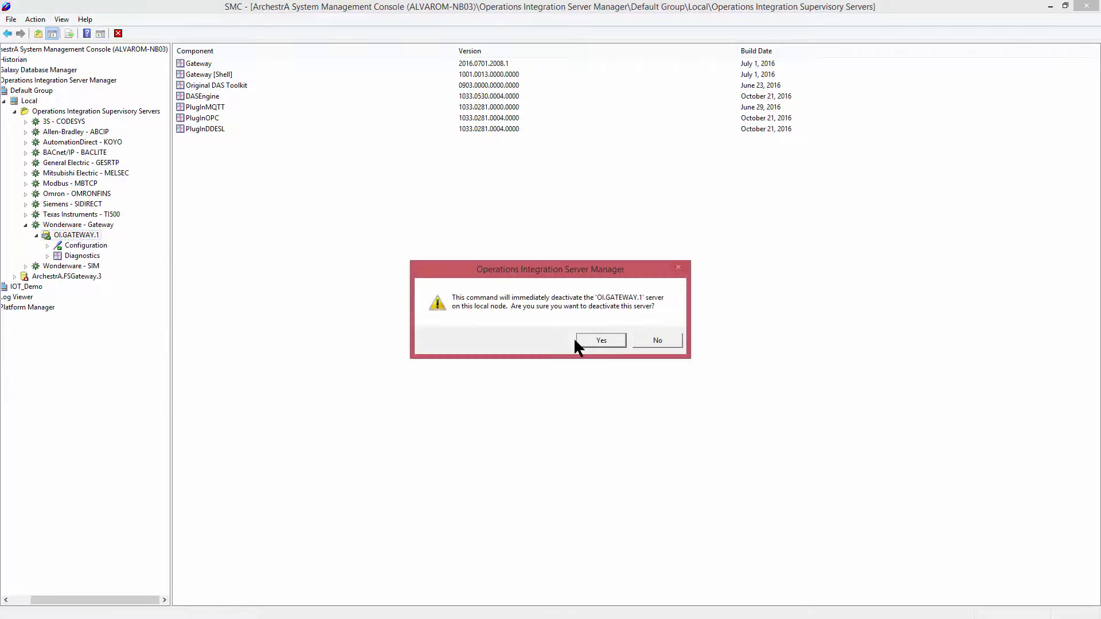
{"action": "left_click", "coordinate": [591, 341]}
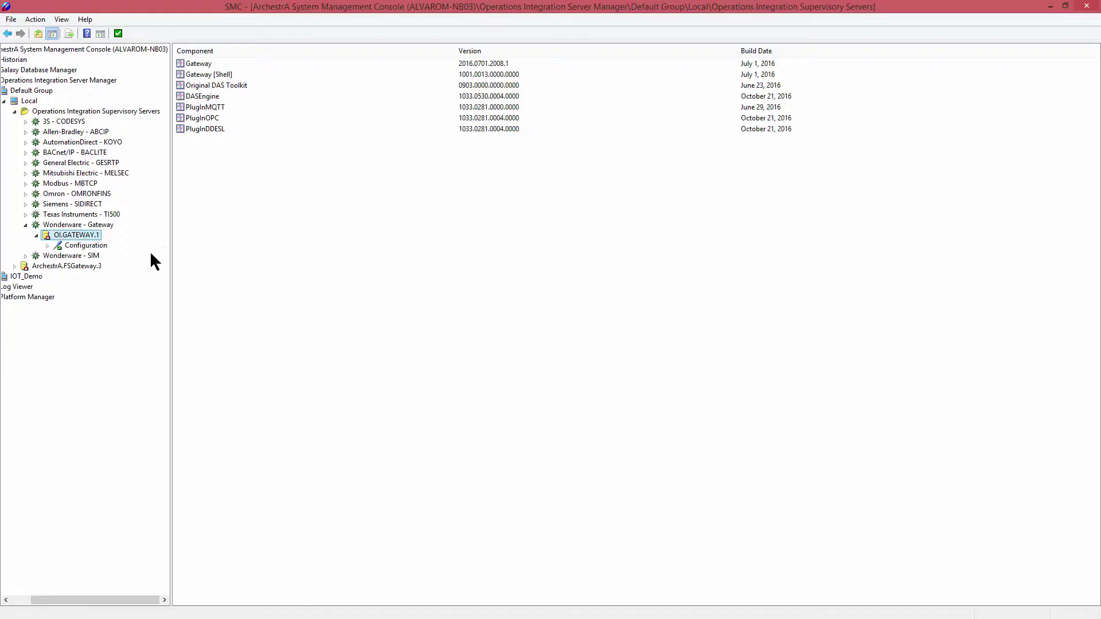
{"action": "right_click", "coordinate": [79, 234]}
{"action": "left_click", "coordinate": [114, 240]}
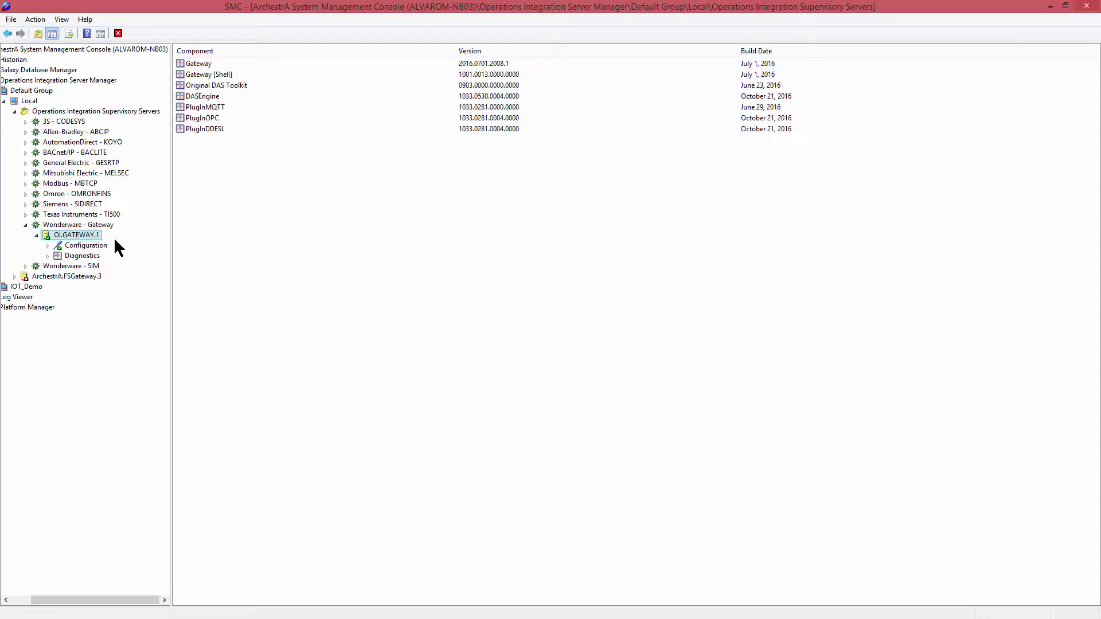
Step: Show the MQTT Publish Items of the G1 group under A_To_MQTT
{"action": "left_click", "coordinate": [47, 246]}
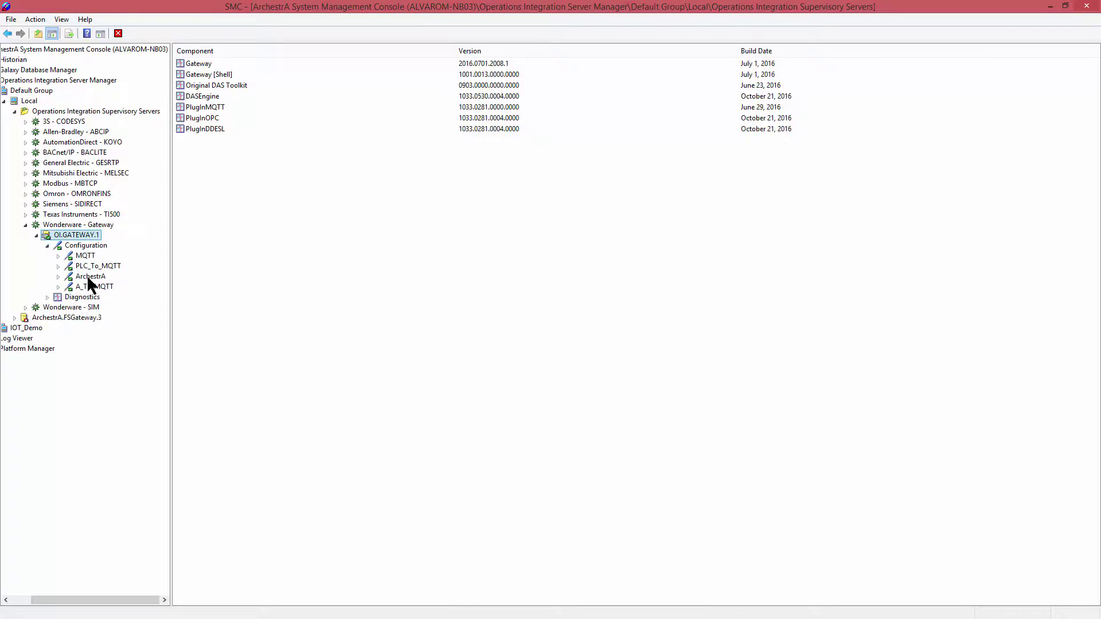
{"action": "left_click", "coordinate": [58, 286]}
{"action": "left_click", "coordinate": [80, 297]}
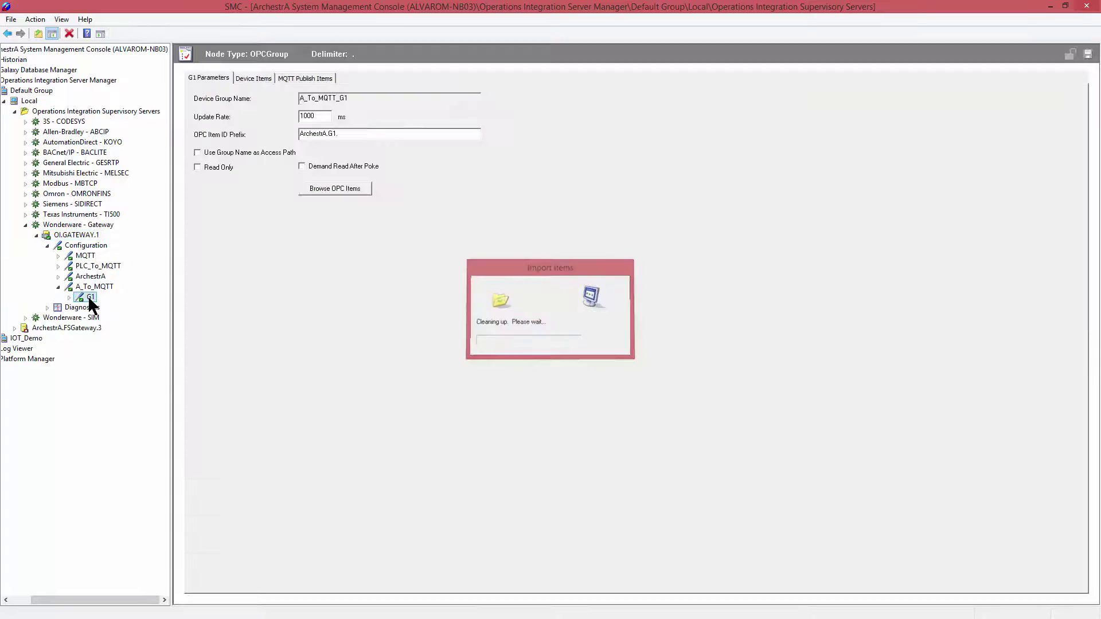
{"action": "left_click", "coordinate": [310, 80]}
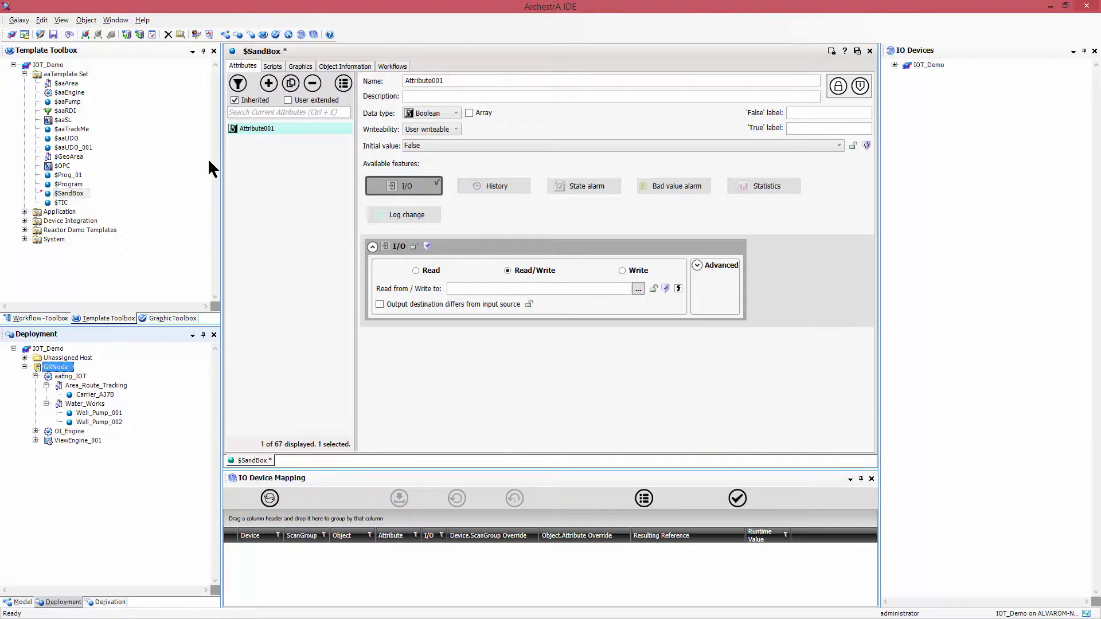
Step: Browse the Galaxy to set Attribute001's reference to Well_Pump_002.Outlet_Press.PV, then return to the console
{"action": "left_click", "coordinate": [638, 288]}
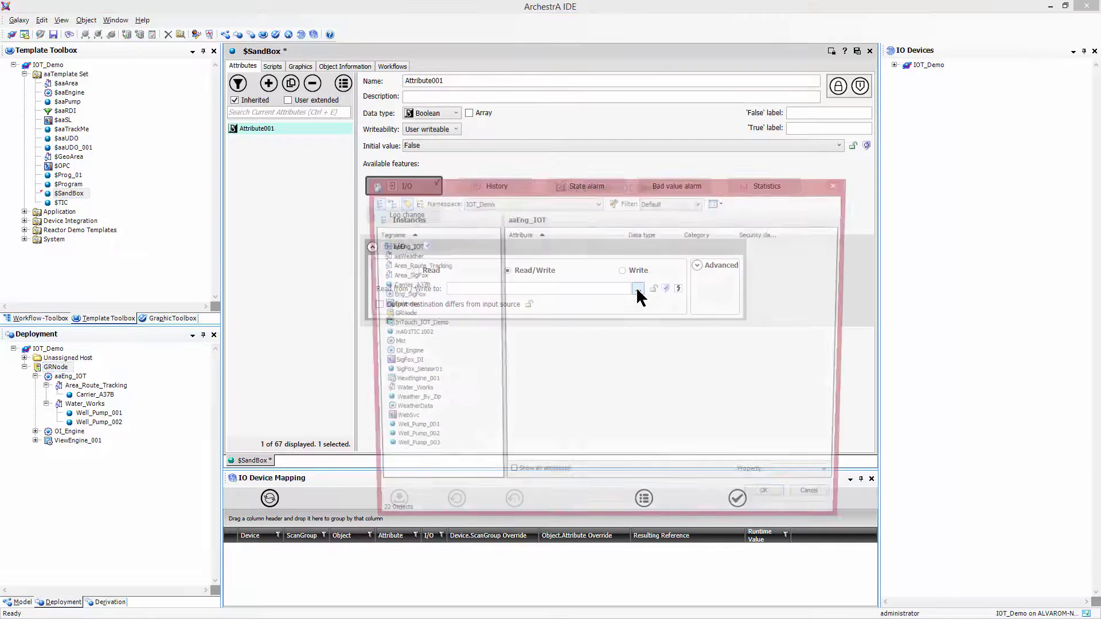
{"action": "left_click", "coordinate": [414, 441]}
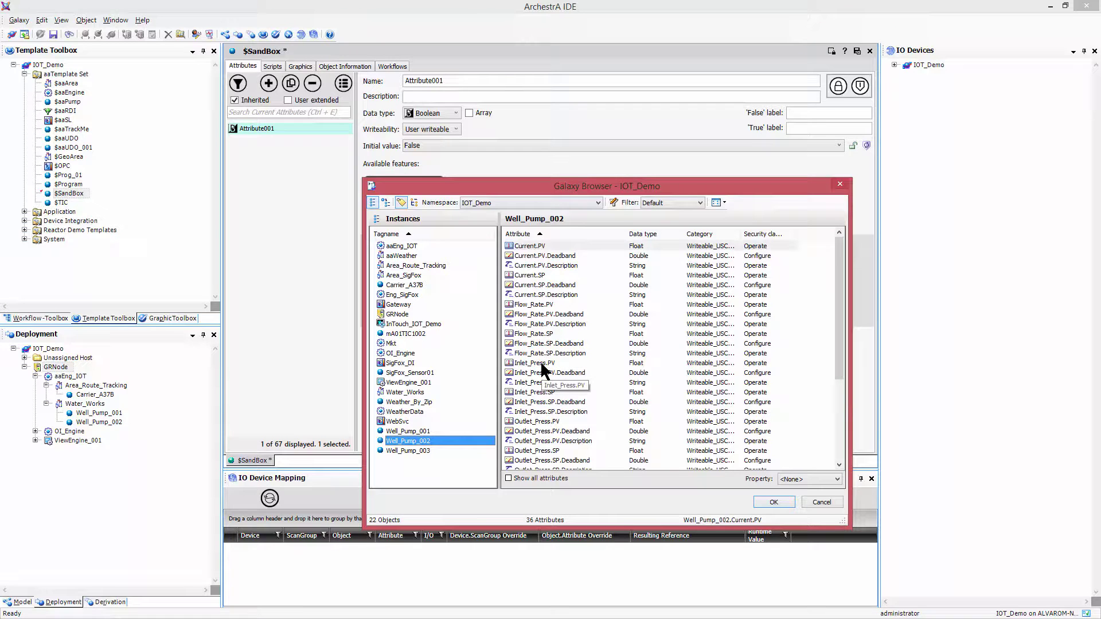
{"action": "left_click", "coordinate": [541, 421]}
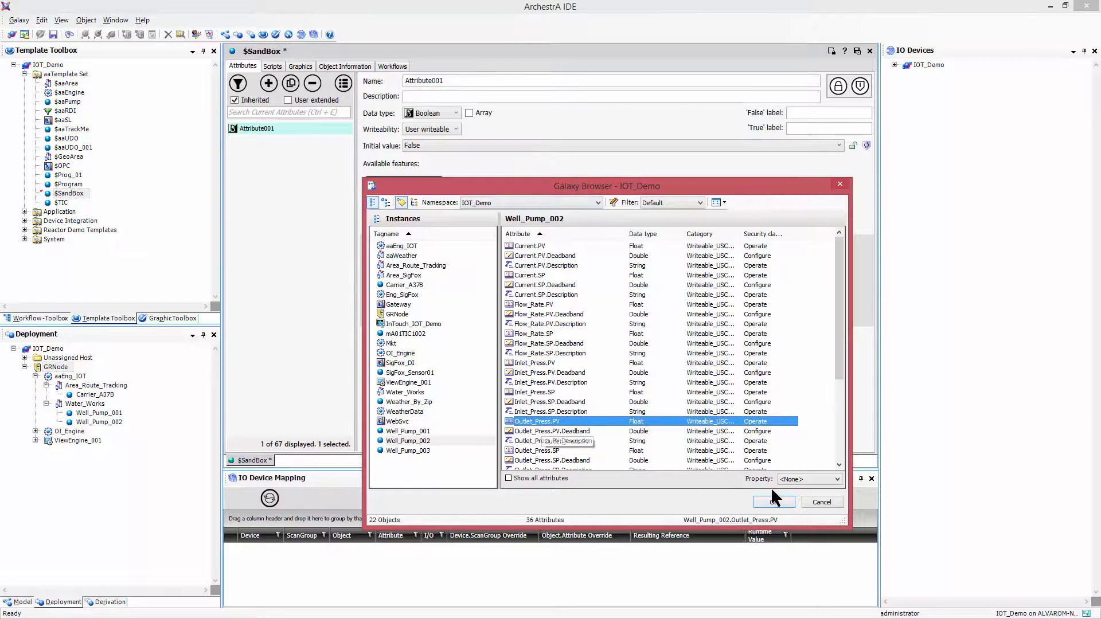
{"action": "left_click", "coordinate": [774, 502]}
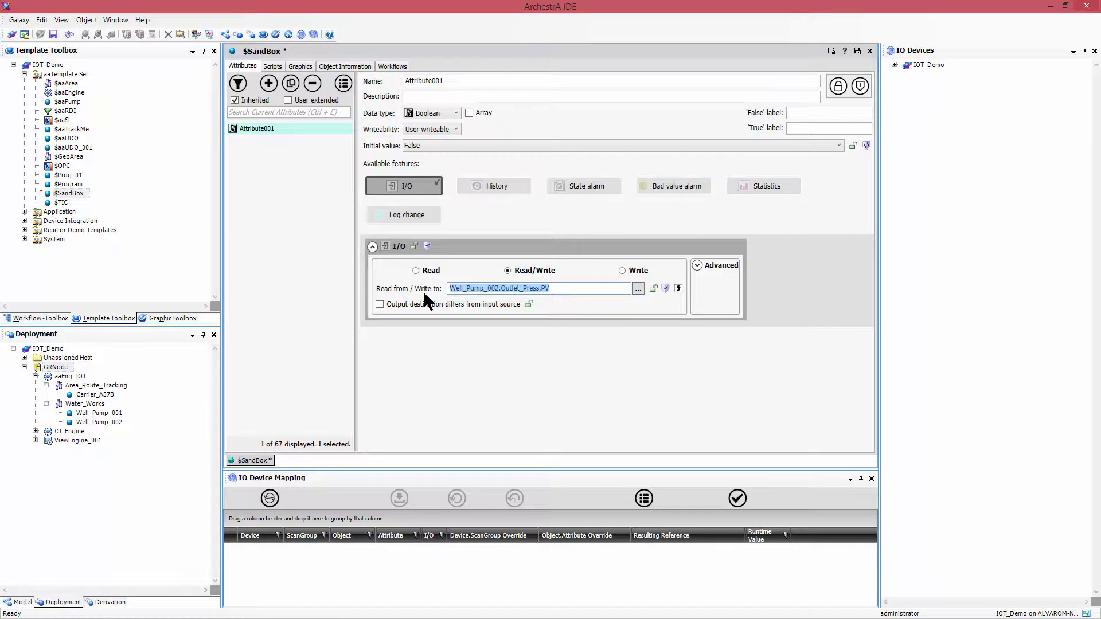
{"action": "key", "text": "alt+Tab"}
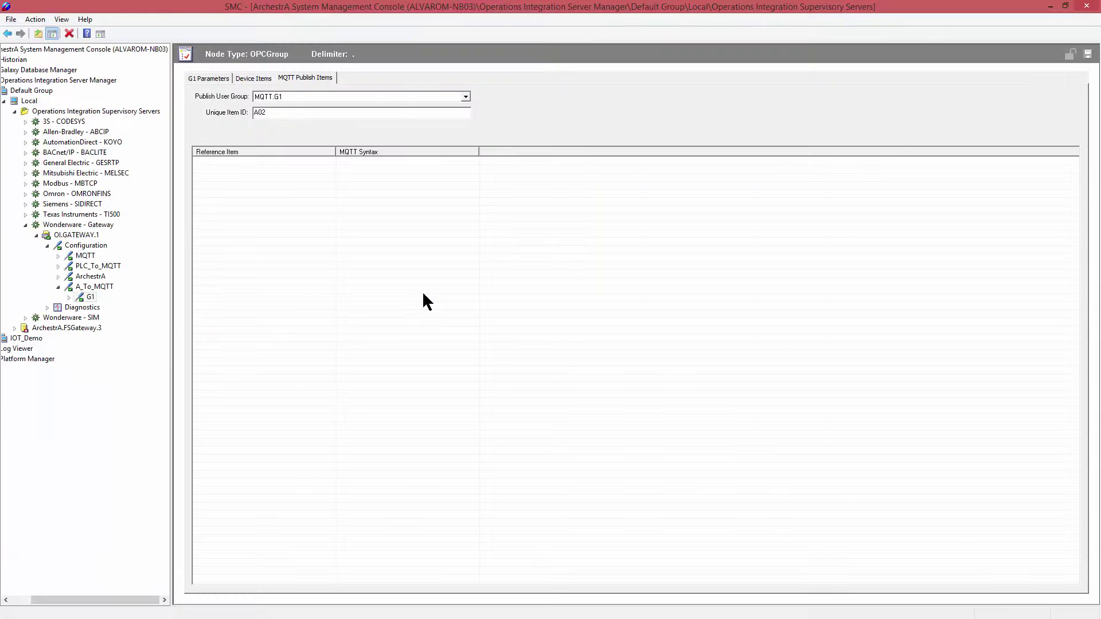
Step: Add a G1 publish item with the pasted Well_Pump_002.Outlet_Press.PV reference, then save
{"action": "right_click", "coordinate": [205, 159]}
{"action": "left_click", "coordinate": [228, 166]}
{"action": "type", "text": "Well_Pump_002.Outlet_Press.PV"}
{"action": "left_click", "coordinate": [309, 164]}
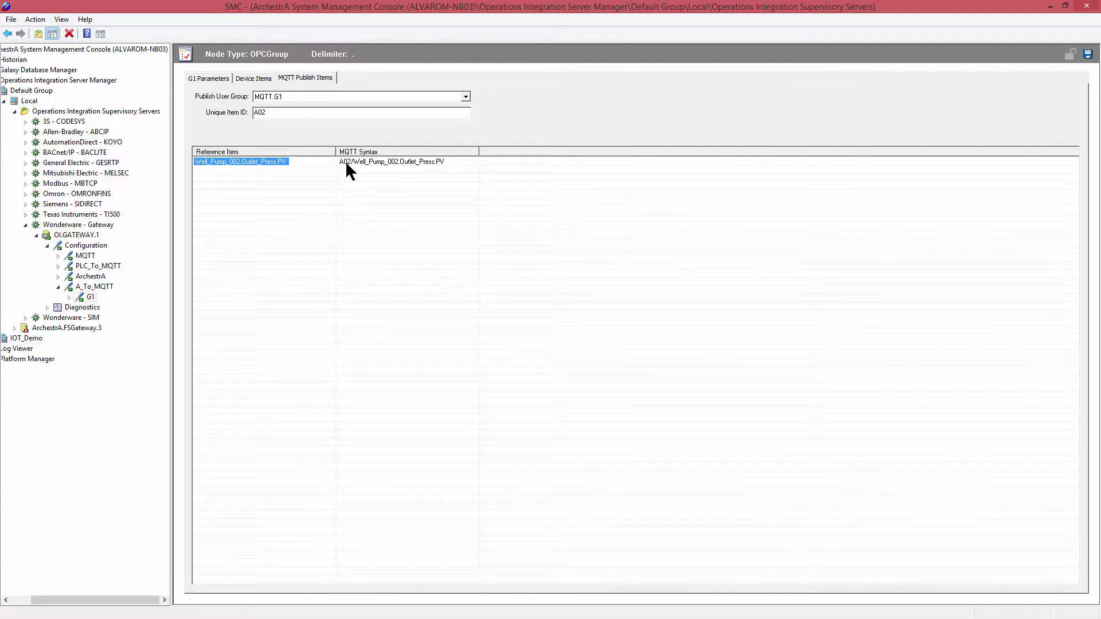
{"action": "left_click", "coordinate": [1088, 54]}
Step: Open Diagnostics > Device Groups for A_To_MQTT.G1, showing Well_Pump_002.Outlet_Press.PV at 57.24693
{"action": "left_click", "coordinate": [48, 308]}
{"action": "left_click", "coordinate": [58, 369]}
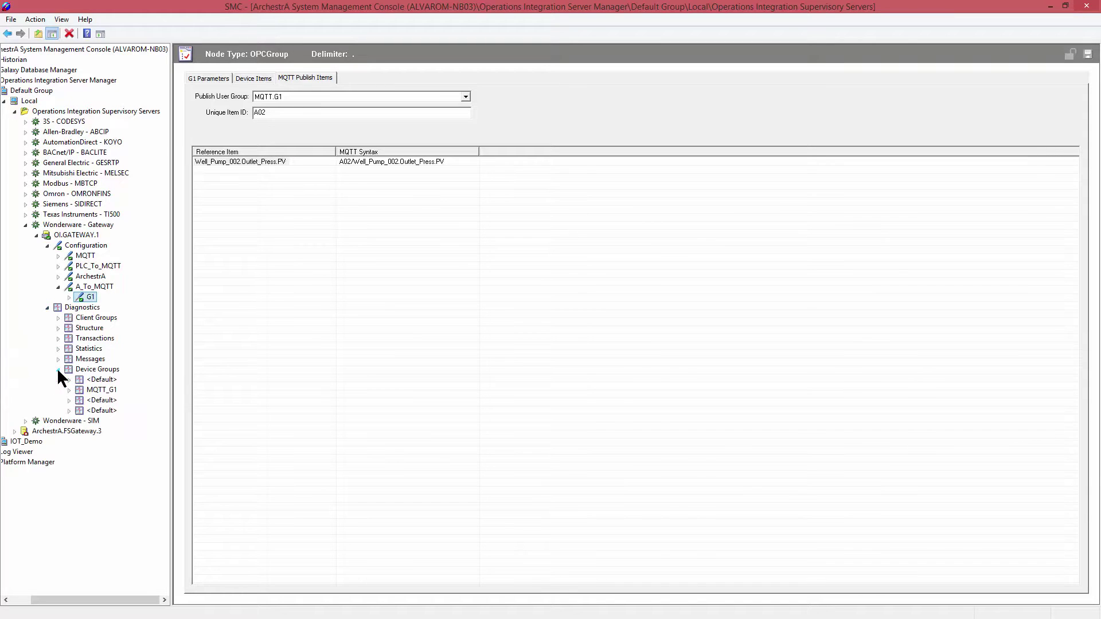
{"action": "left_click", "coordinate": [99, 401]}
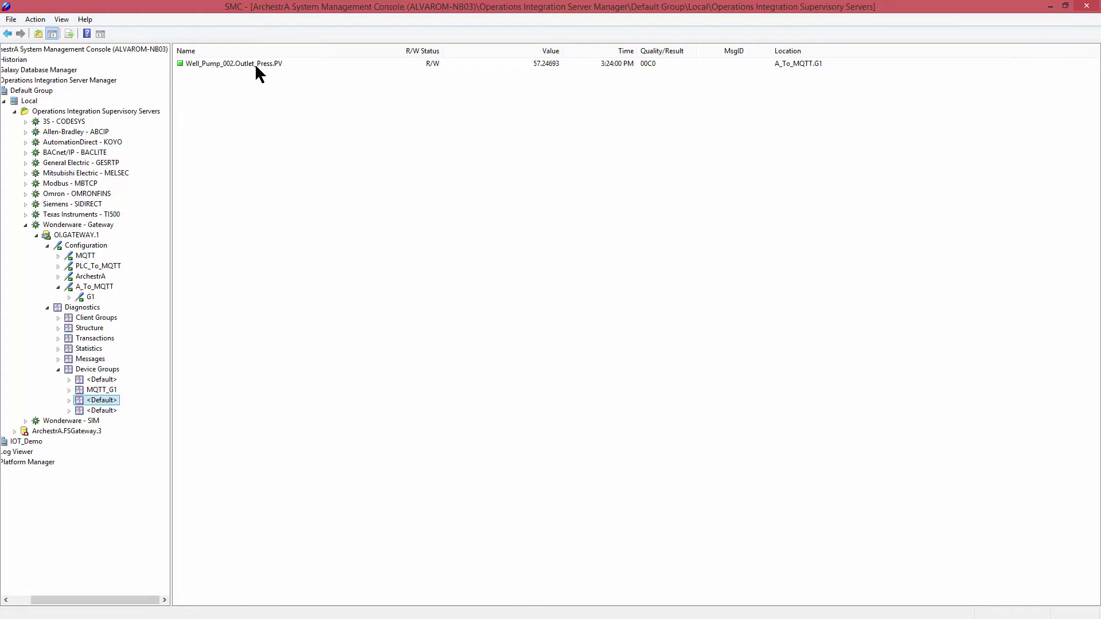